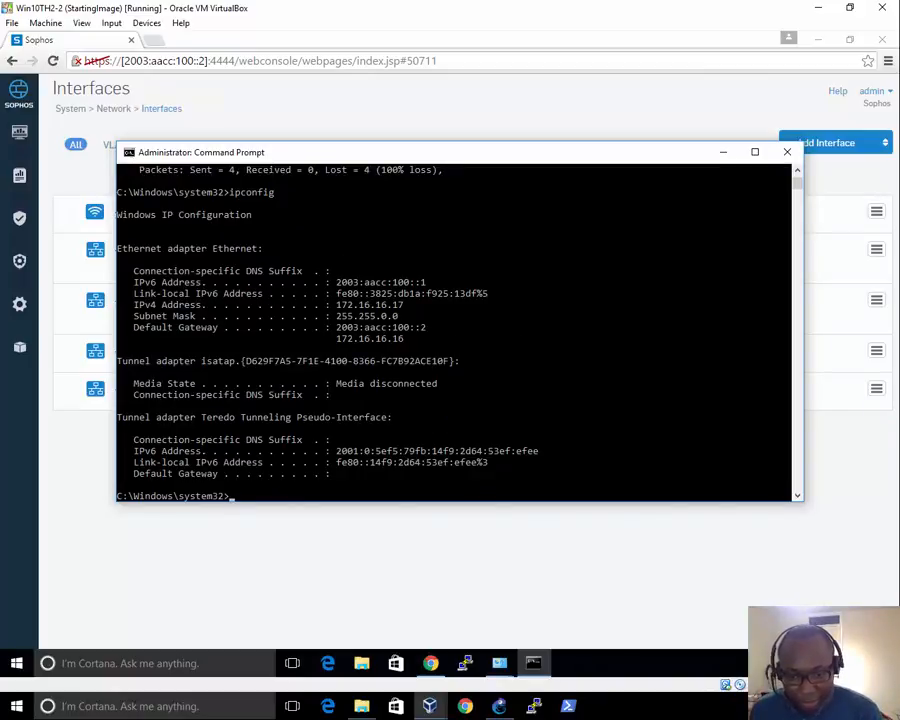
On Win10TH2-1, ping 2003:aabb:100::1 and ::2 and confirm both reply
mouse_move(430, 704)
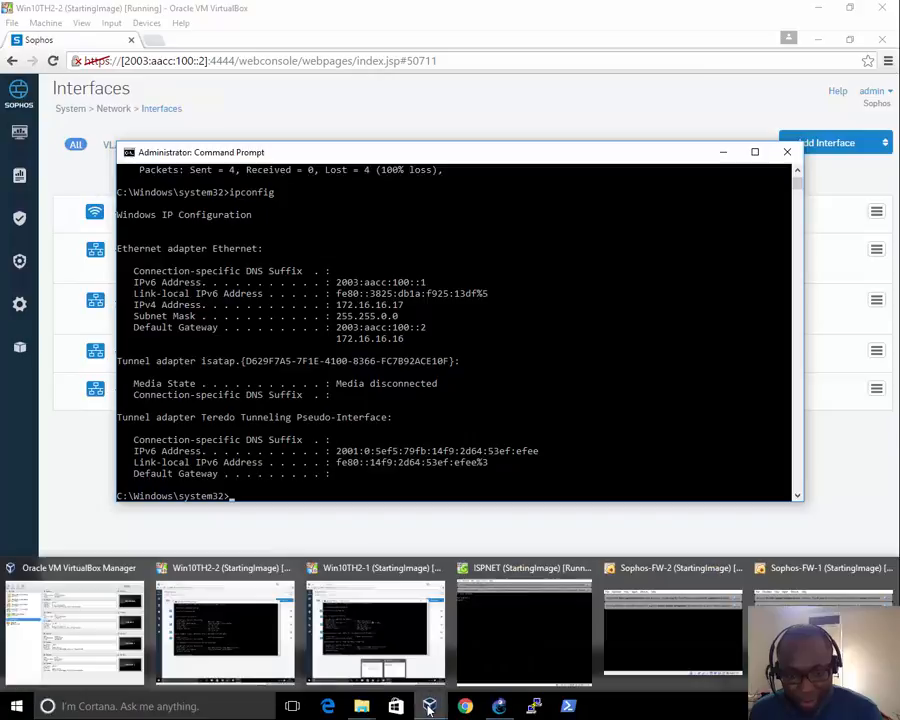
click(322, 598)
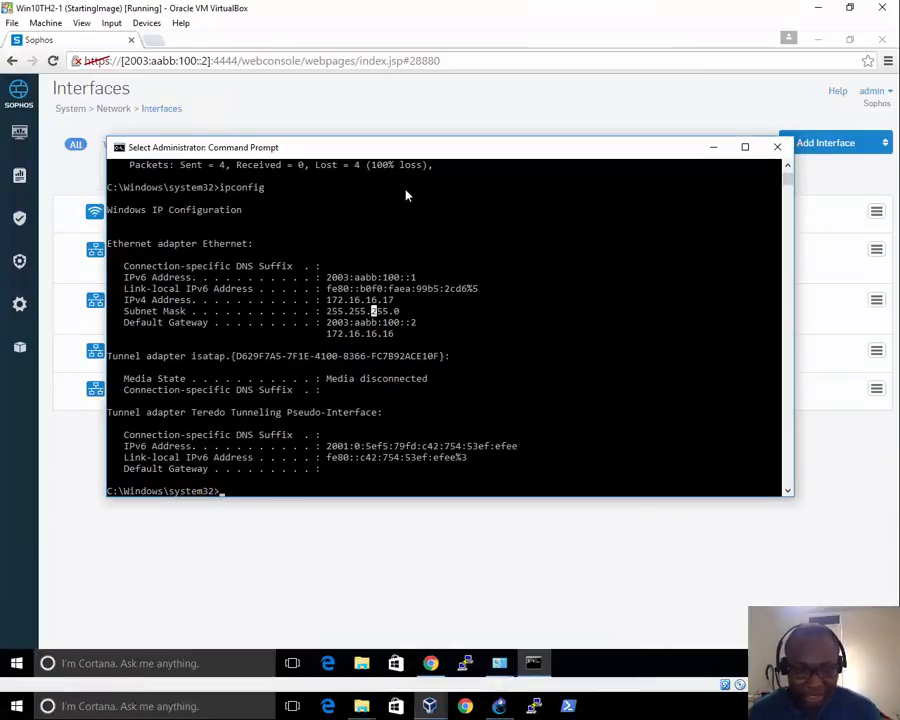
text(ping 2003:aacc:100::1)
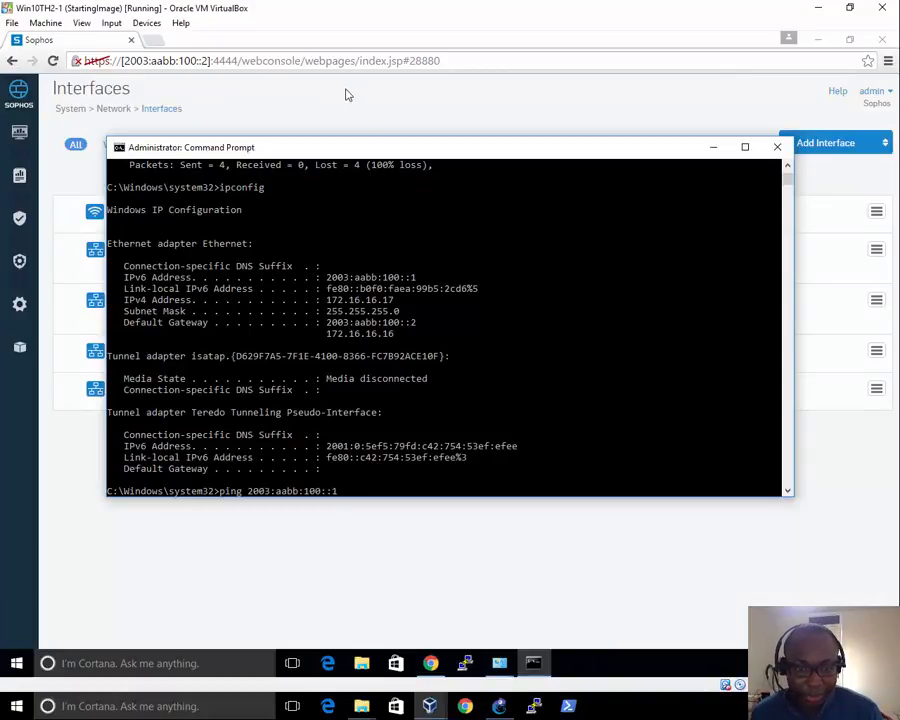
key(Return)
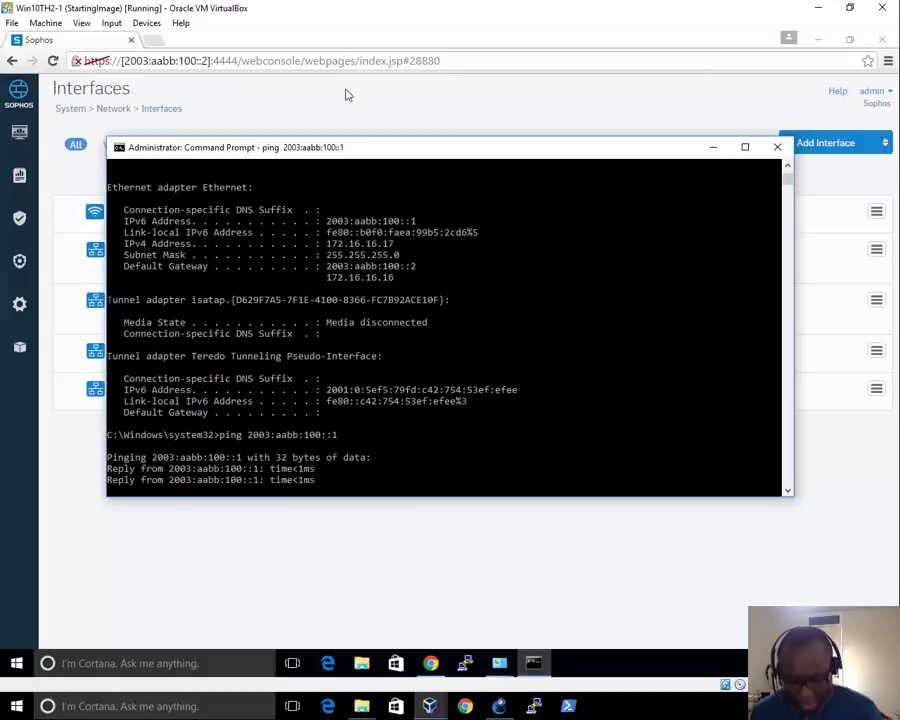
key(ctrl+c)
key(Up)
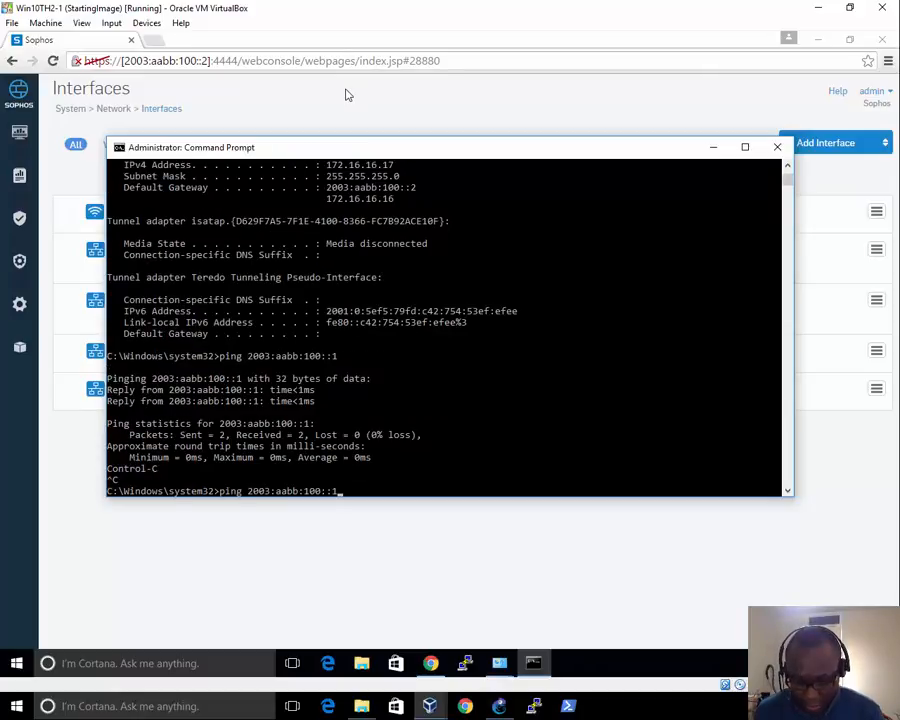
key(Return)
key(ctrl+c)
Ping 2003:aacc:100::2 and ::1 and confirm both are unreachable
key(Up)
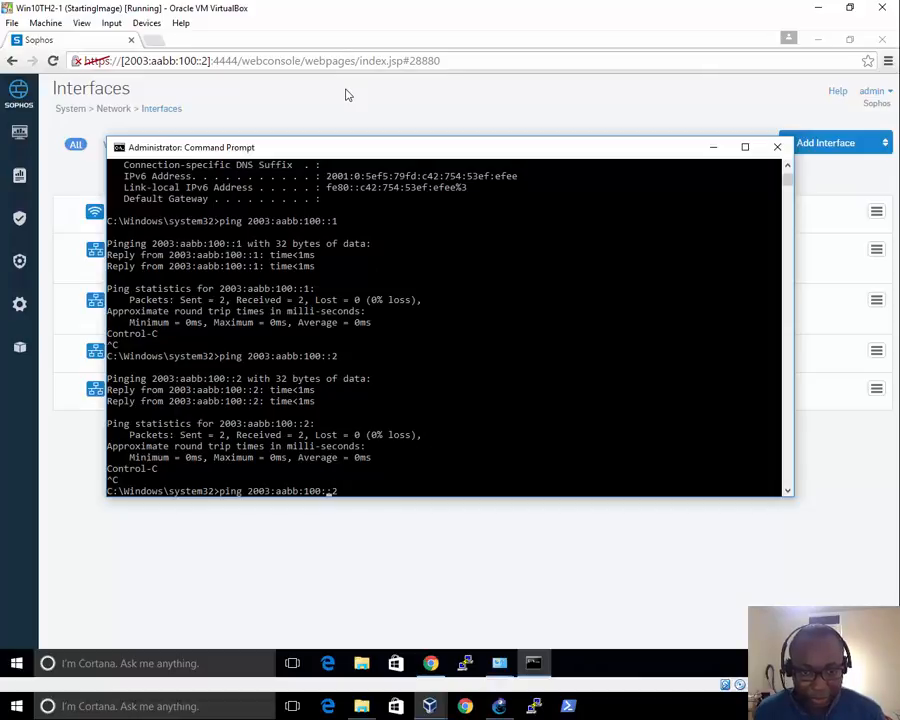
key(BackSpace)
key(BackSpace)
text(cc)
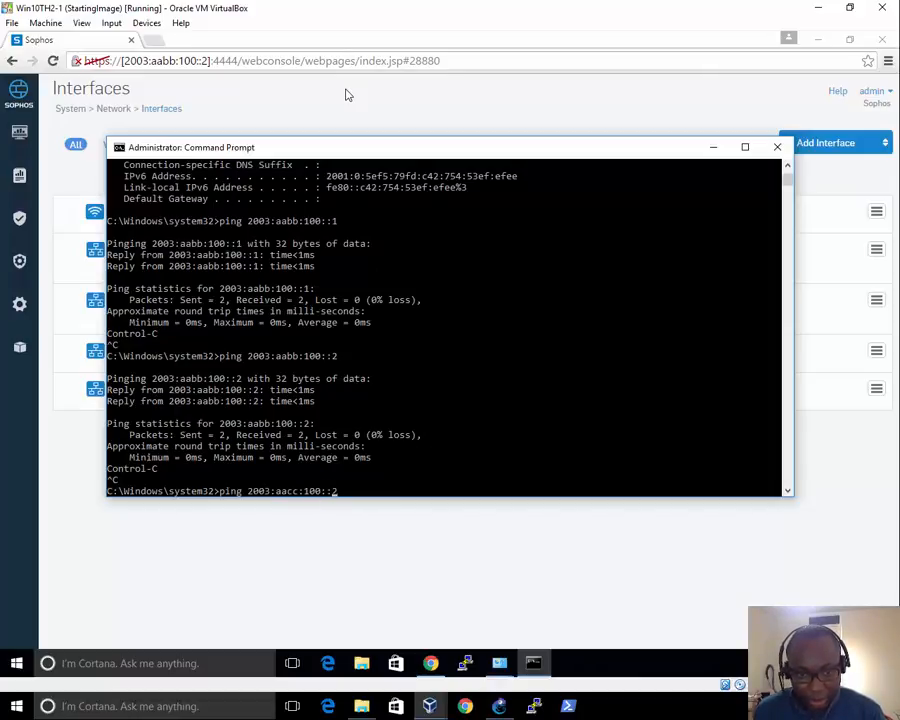
key(Return)
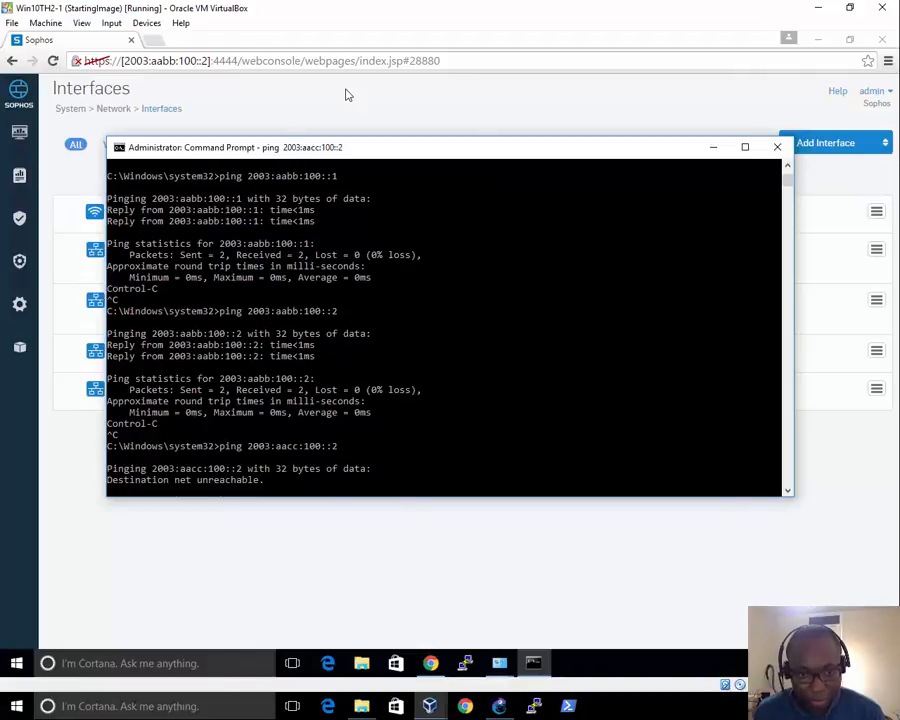
key(ctrl+c)
key(Up)
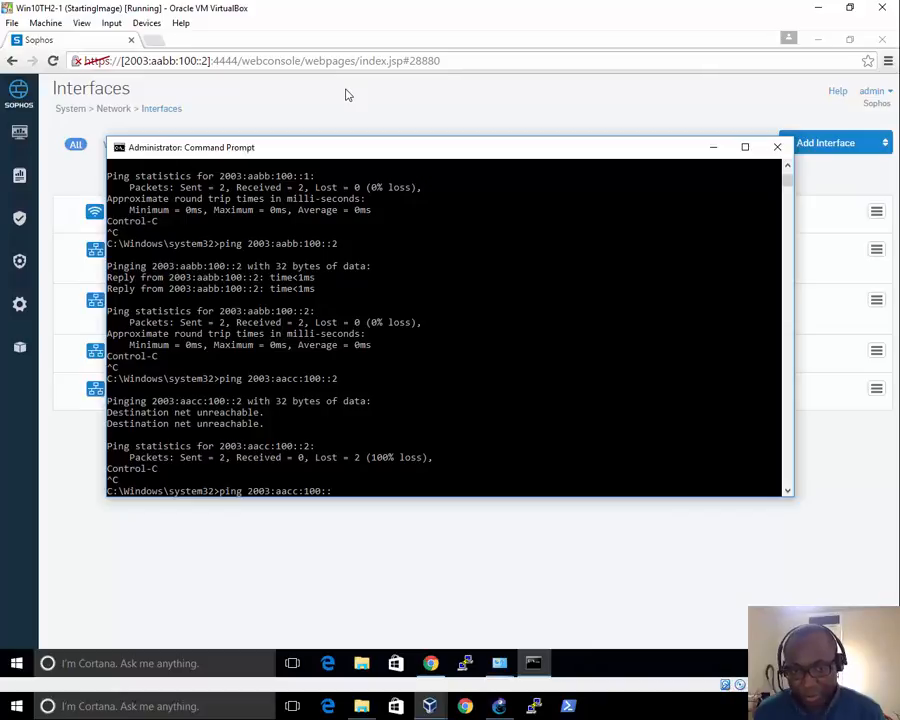
key(Return)
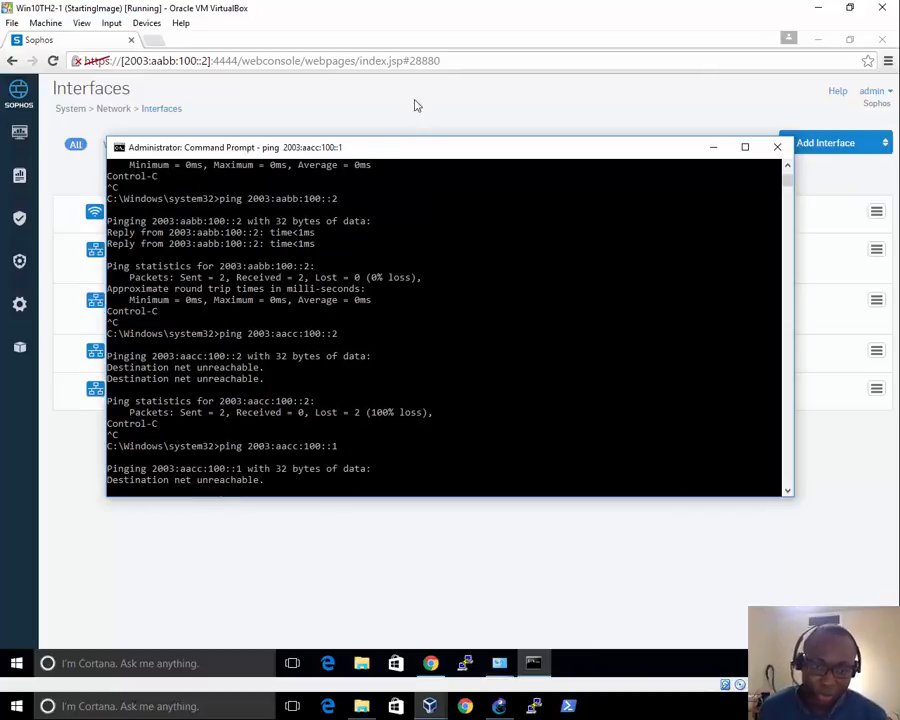
click(370, 411)
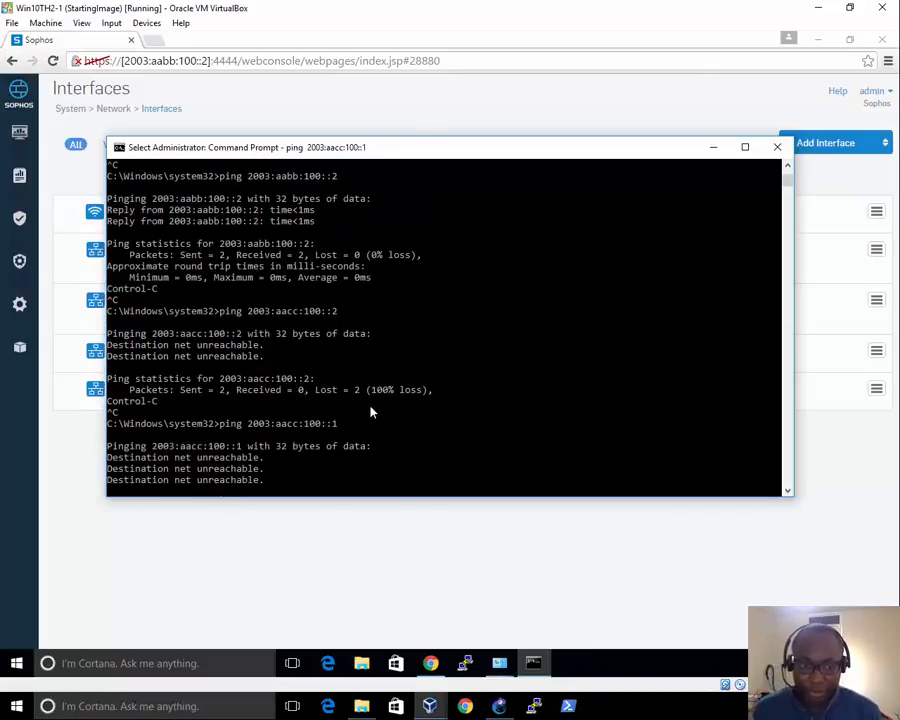
key(Return)
key(Return)
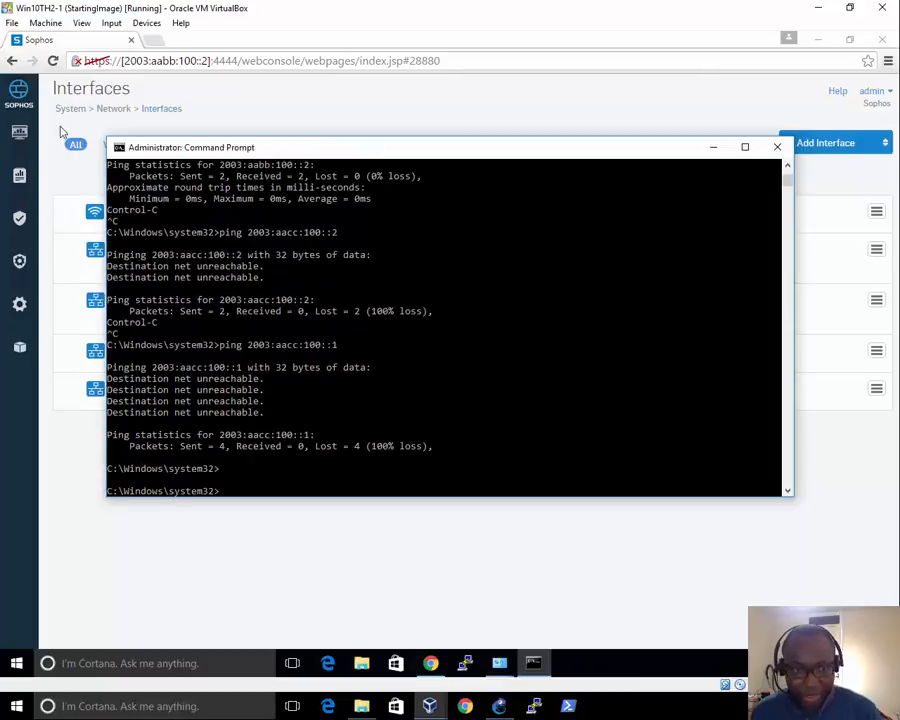
click(17, 304)
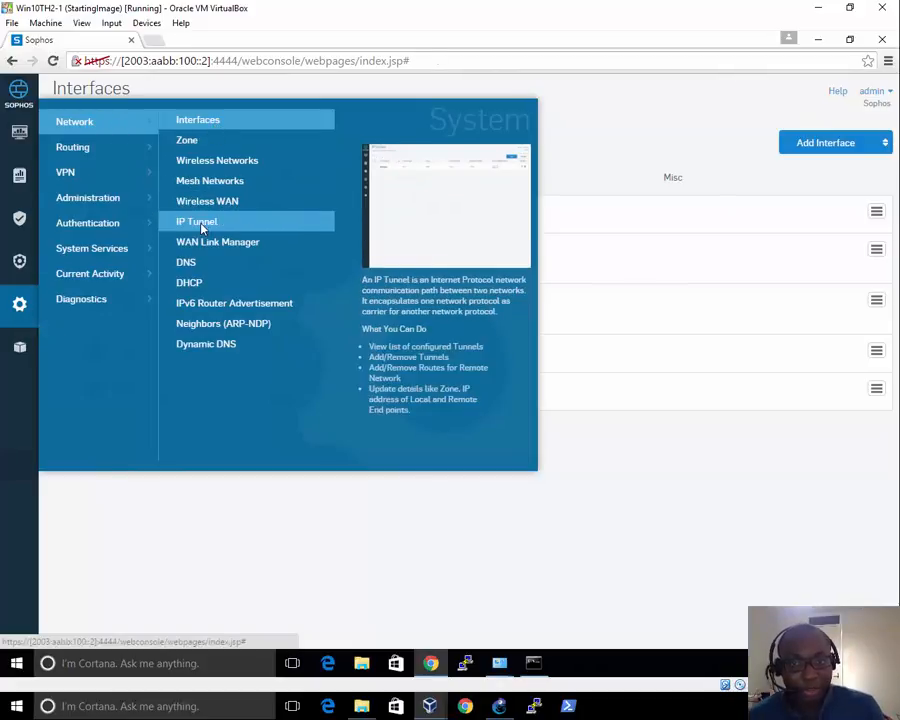
On the IP Tunnel page, add a new tunnel and name it IP6in4_Tun
click(200, 226)
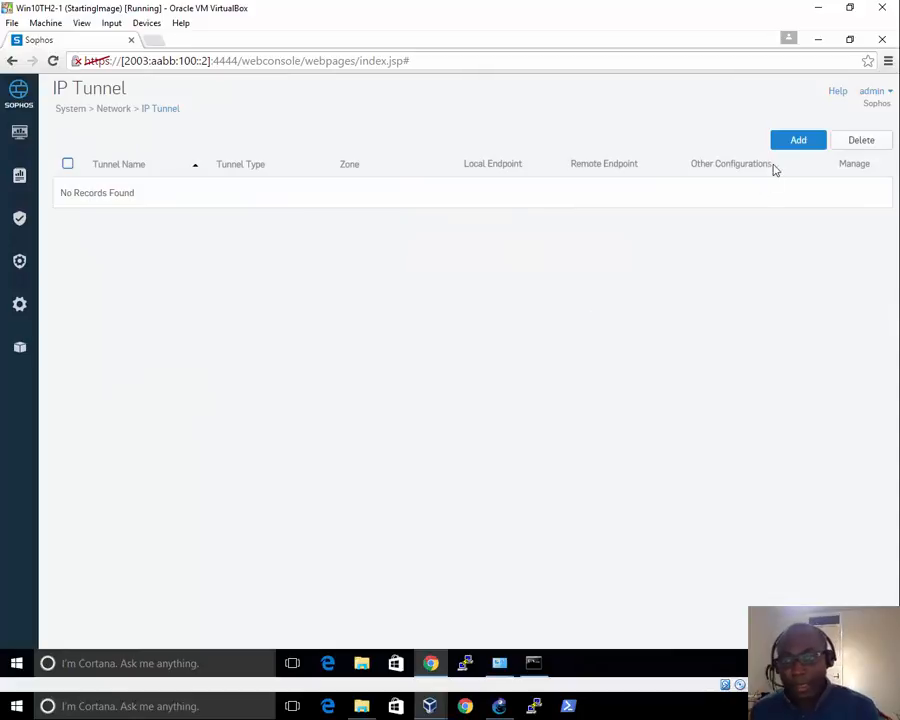
click(797, 142)
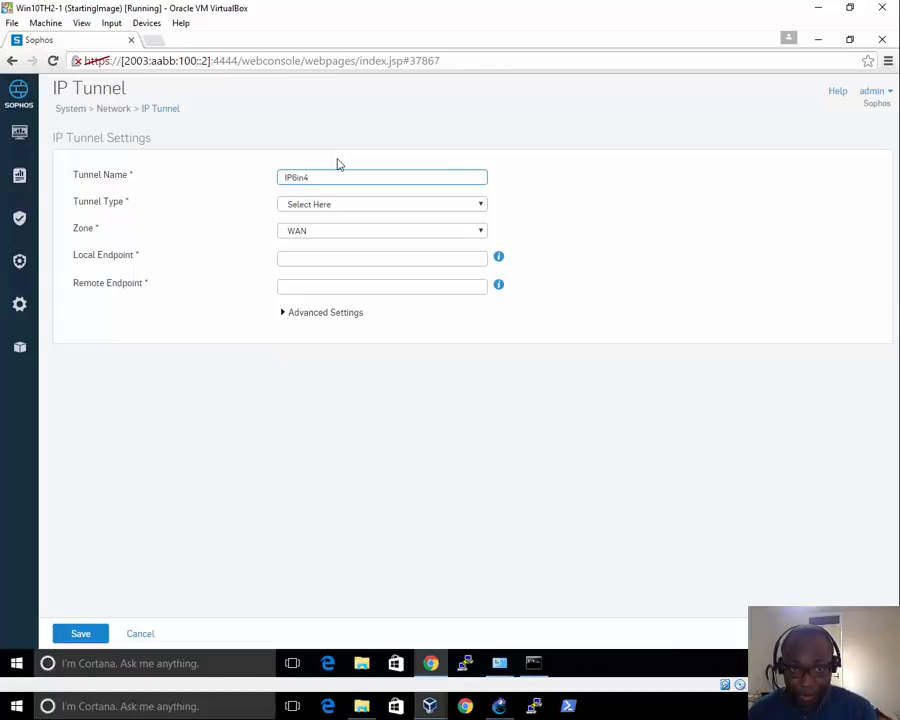
text(IP6in4_Tun)
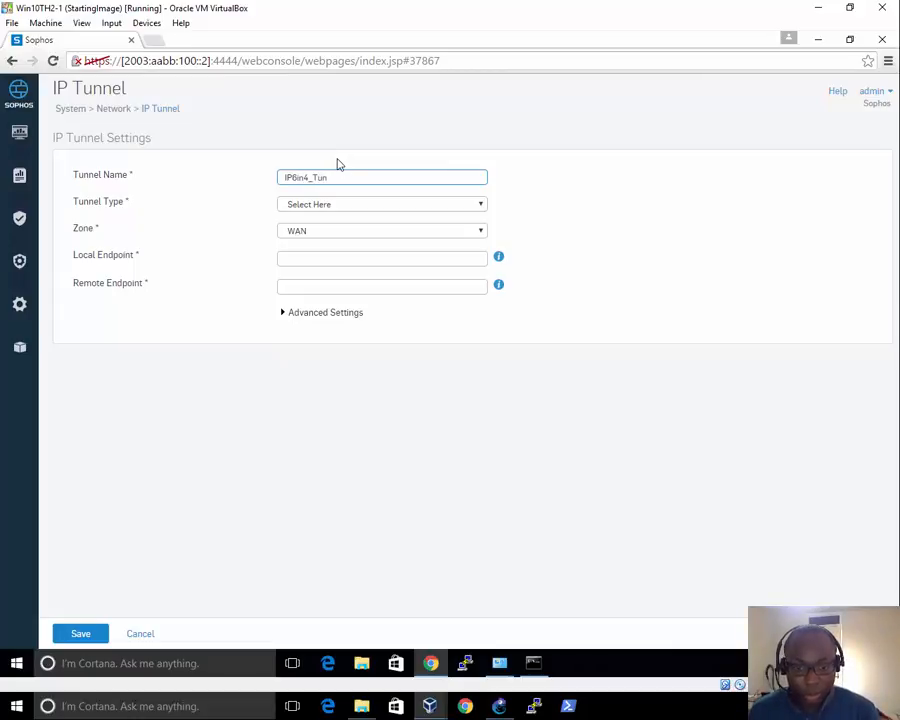
click(466, 663)
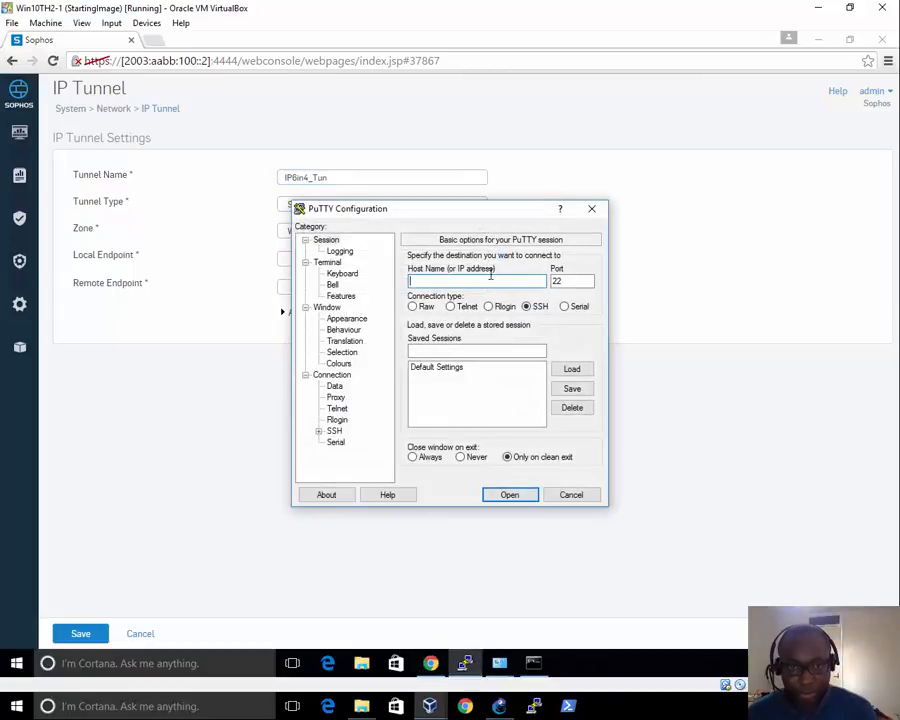
Copy the firewall address 2003:aabb:100::2 into PuTTY as the host
click(206, 61)
drag(207, 61, 126, 61)
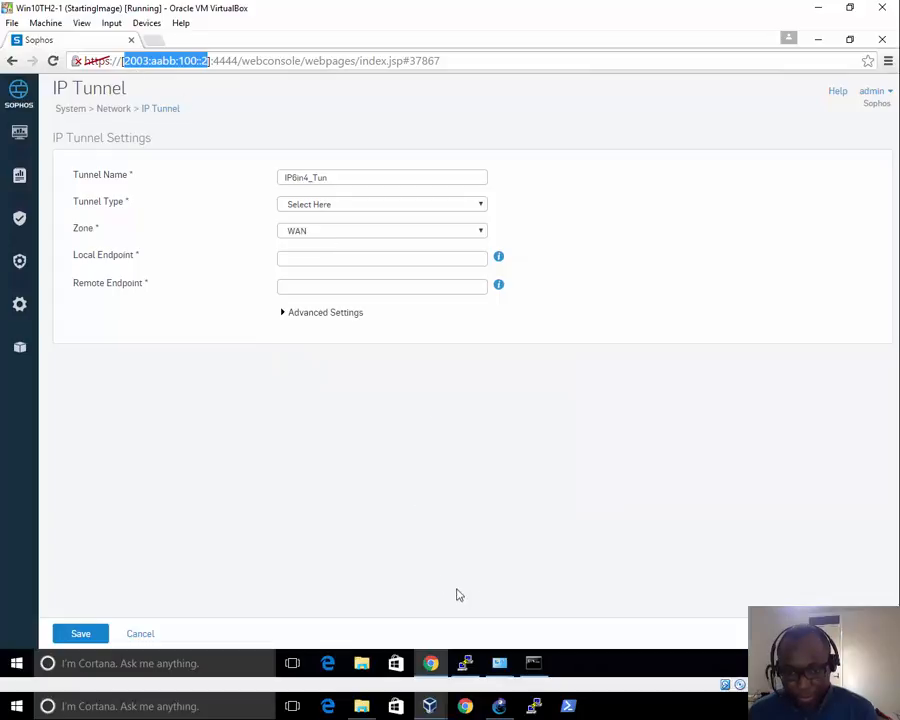
click(466, 663)
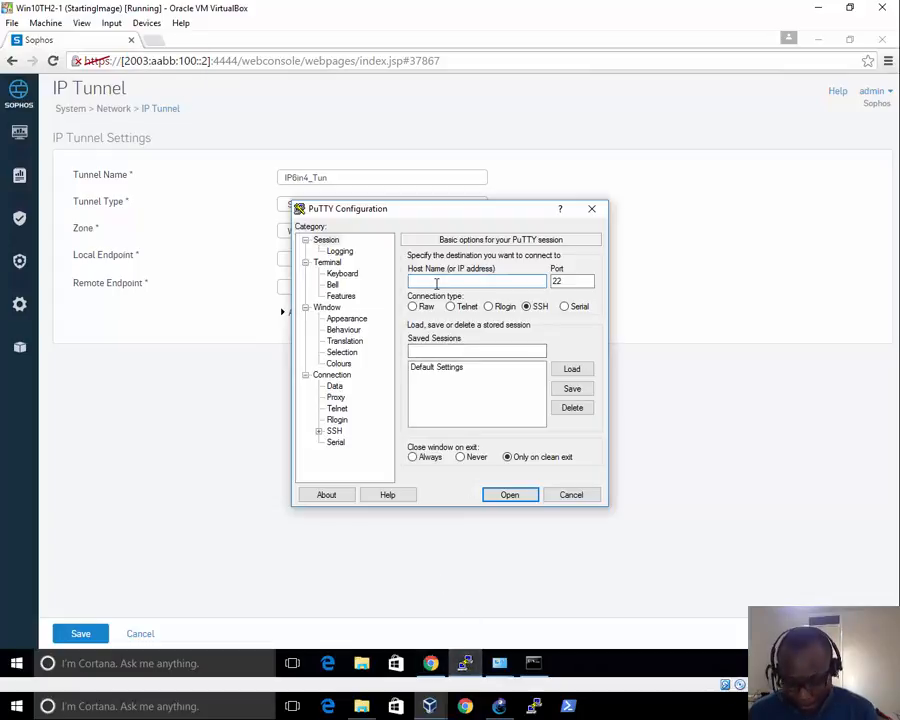
key(ctrl+v)
Set the PuTTY terminal font to Courier New 12-point
click(347, 318)
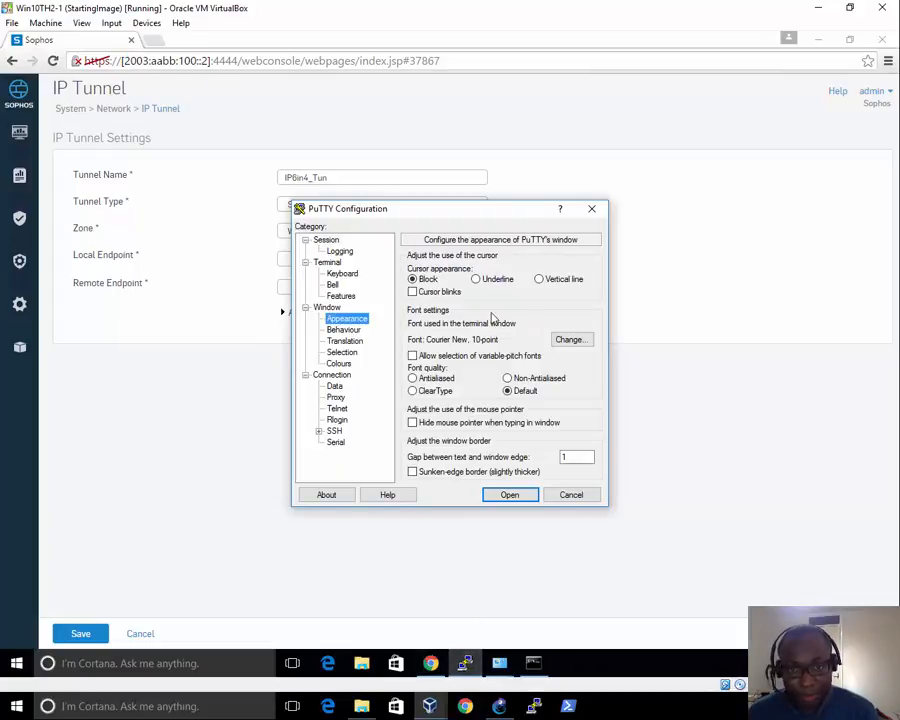
click(558, 340)
click(565, 371)
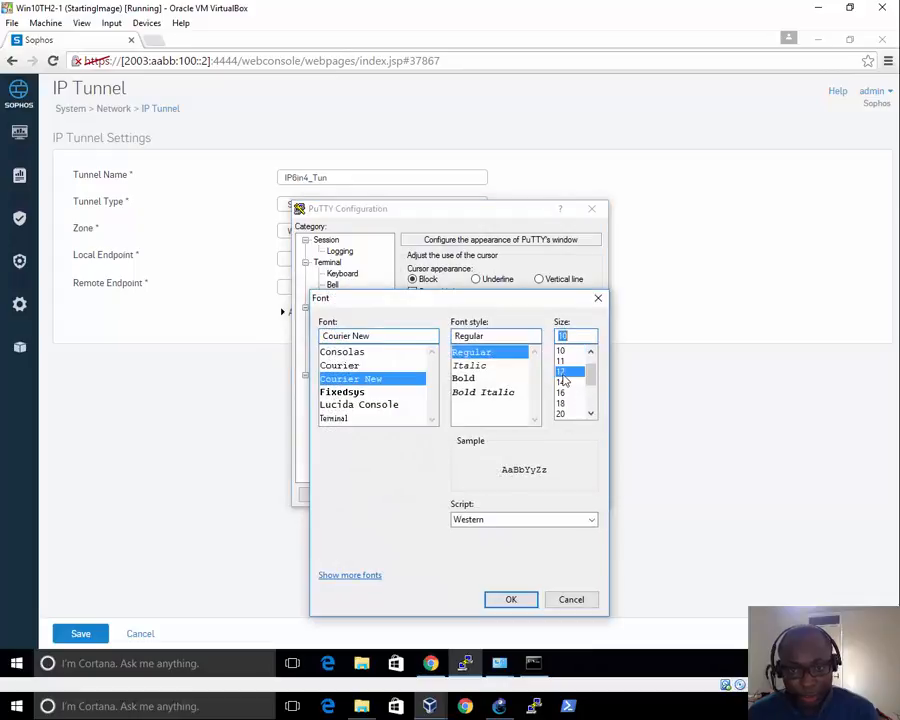
click(512, 600)
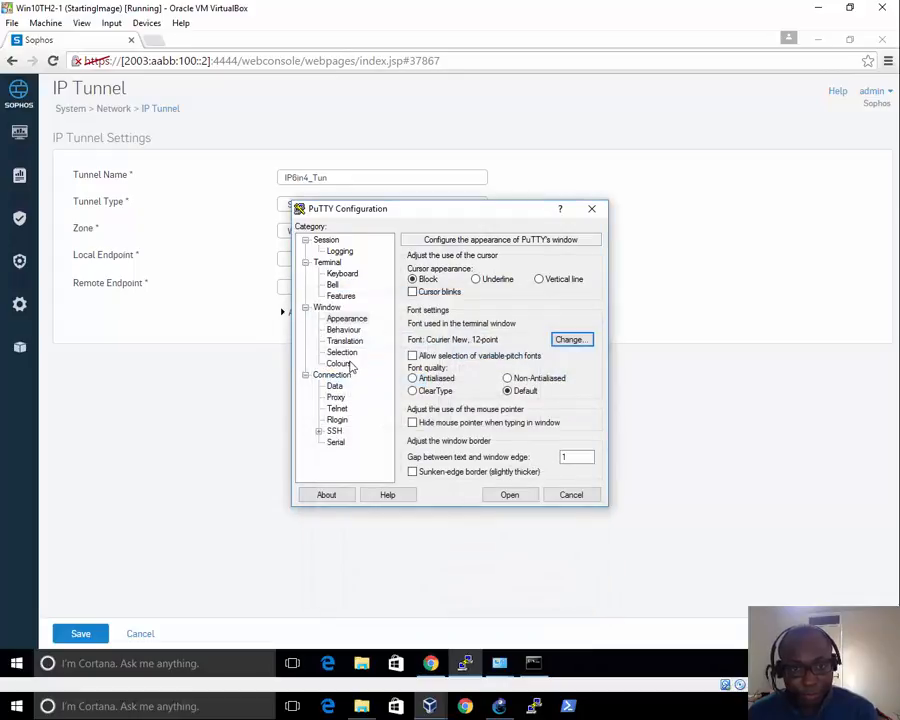
Set Default Foreground to 255, 255, 255 and open the session
click(340, 363)
click(473, 396)
drag(584, 397, 474, 388)
text(2)
key(Tab)
text(2)
key(Tab)
text(25)
click(518, 495)
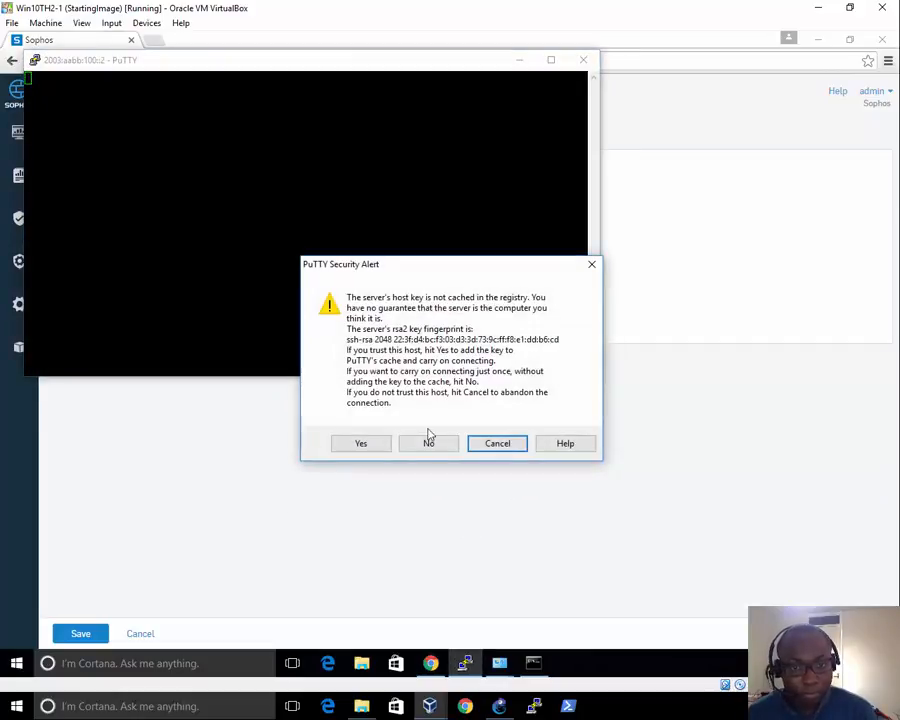
Accept the host key, log in as admin, and pick menu 5 then 3 for the shell
click(363, 442)
text(admin)
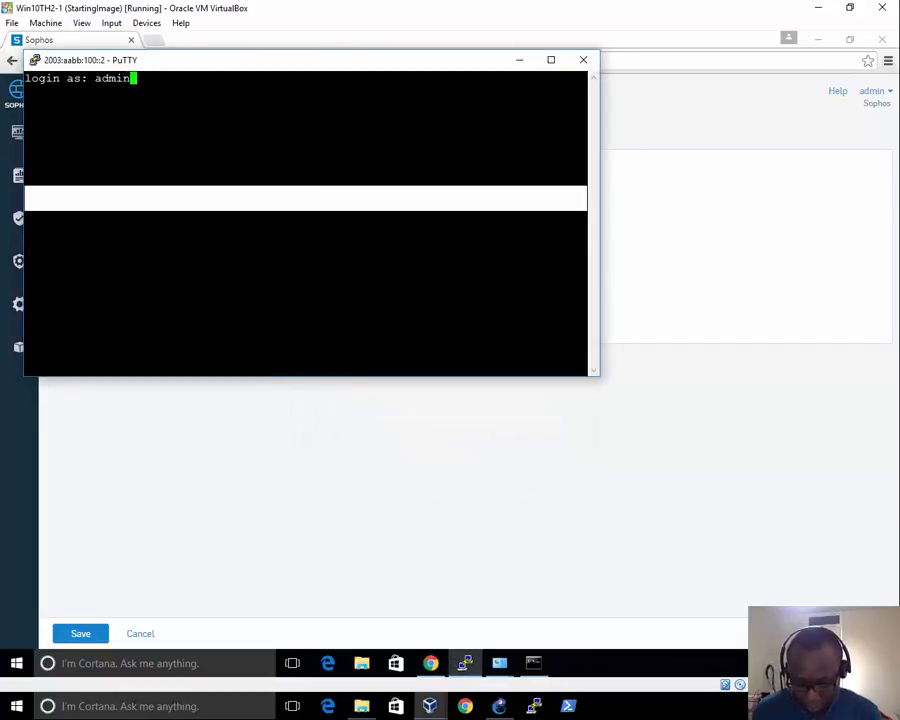
key(Return)
key(Return)
text(5)
key(Return)
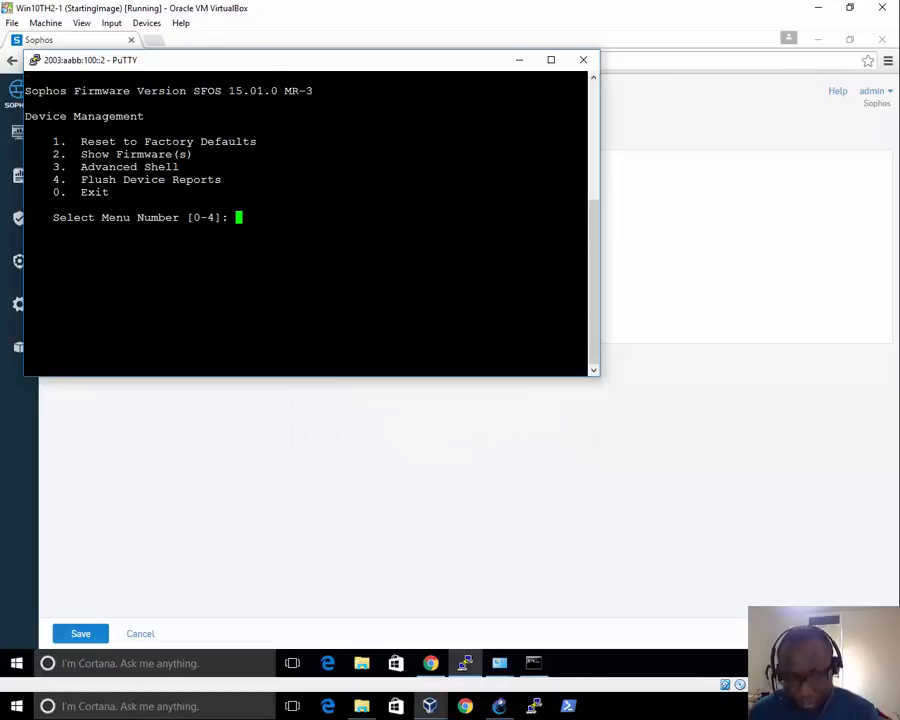
text(3)
key(Return)
Run ifconfig |more and locate Port1's IPv6 address 2003:aabb:100::2/64
text(ifc)
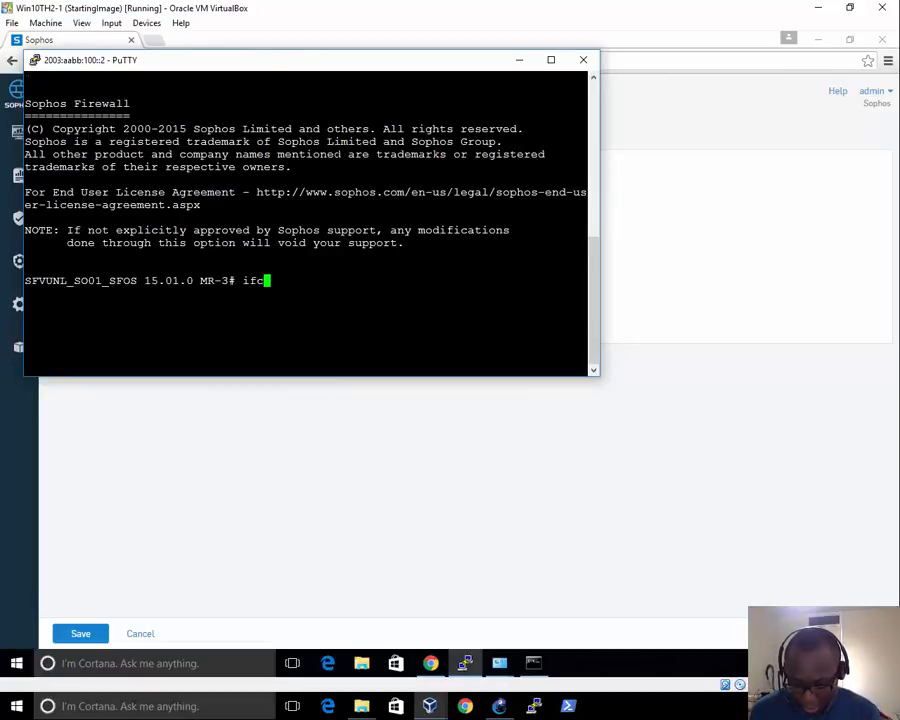
text(onfig -a)
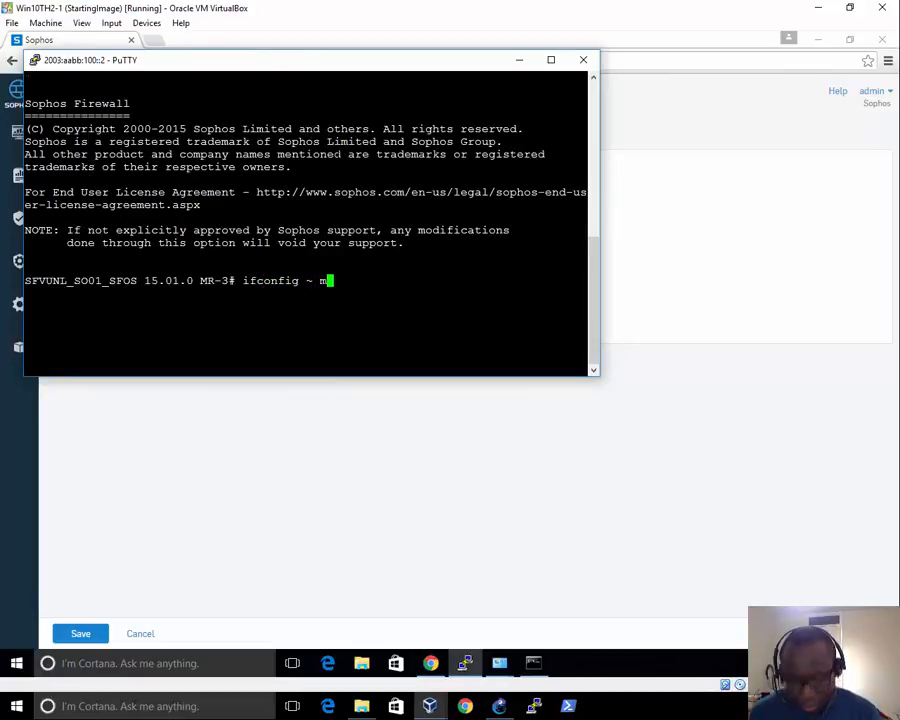
key(BackSpace)
key(BackSpace)
key(BackSpace)
text(|mo)
key(BackSpace)
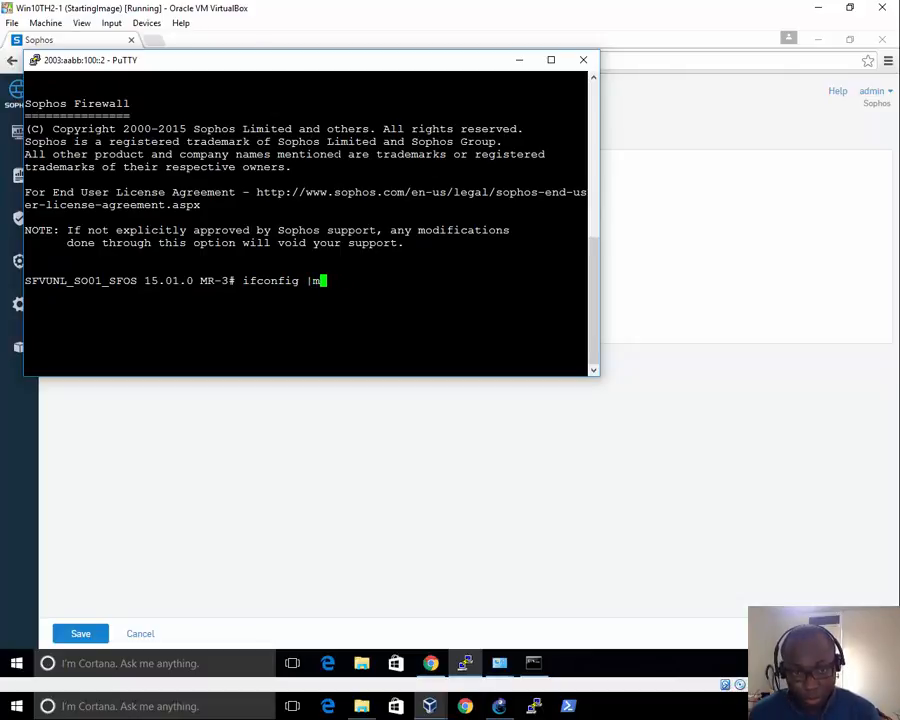
text(ore)
key(Return)
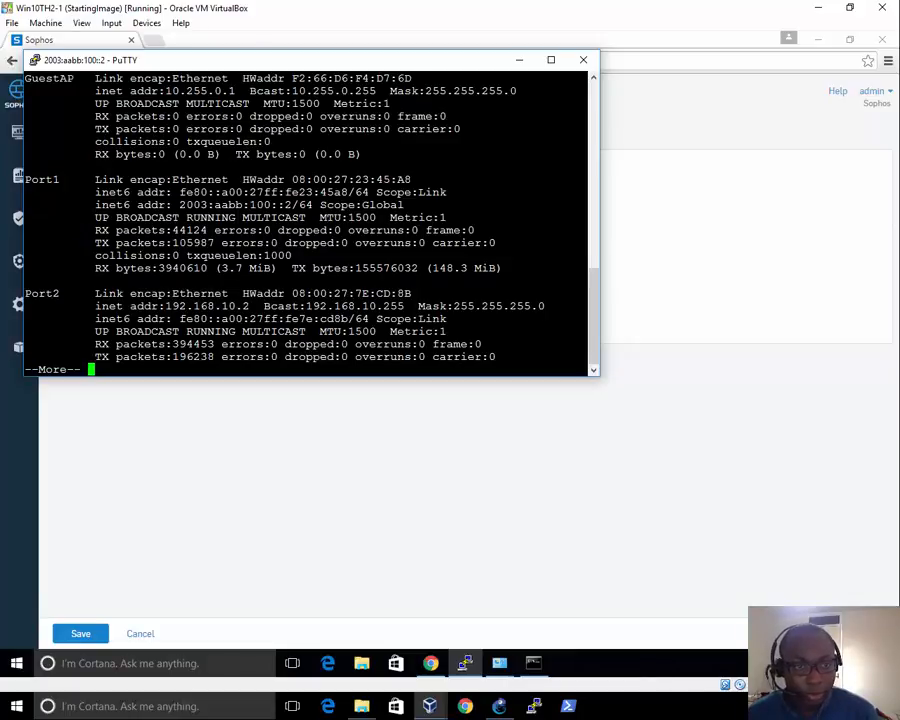
drag(179, 204, 312, 204)
click(287, 204)
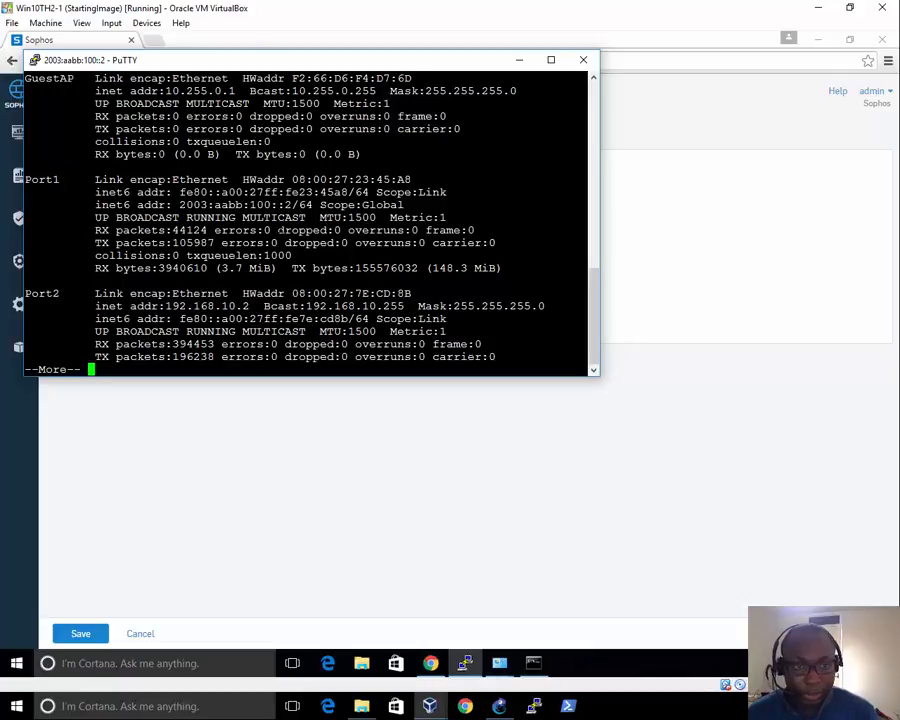
click(201, 460)
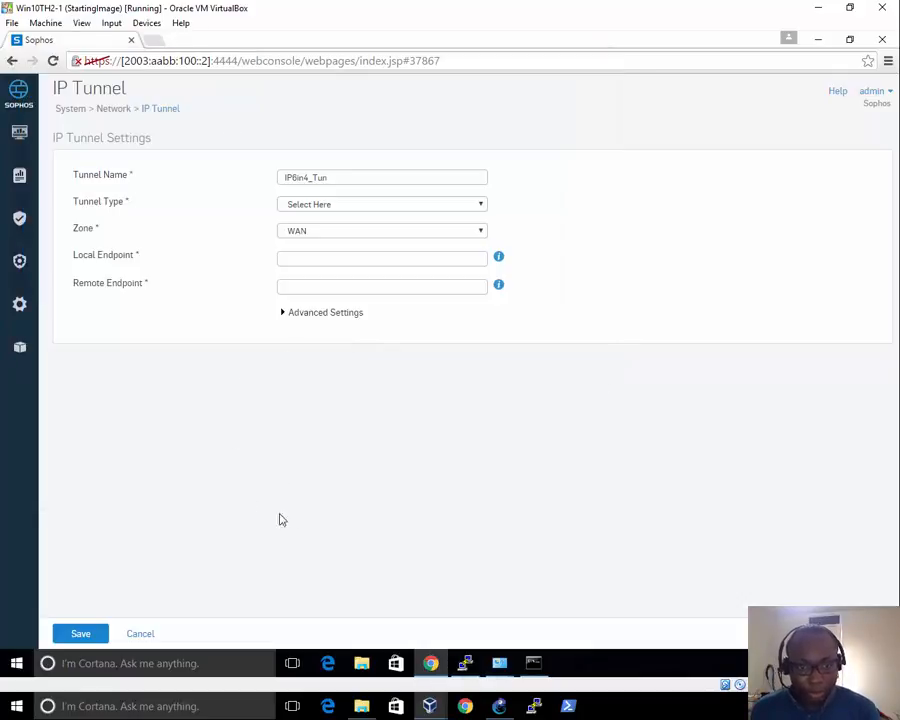
click(533, 663)
click(465, 663)
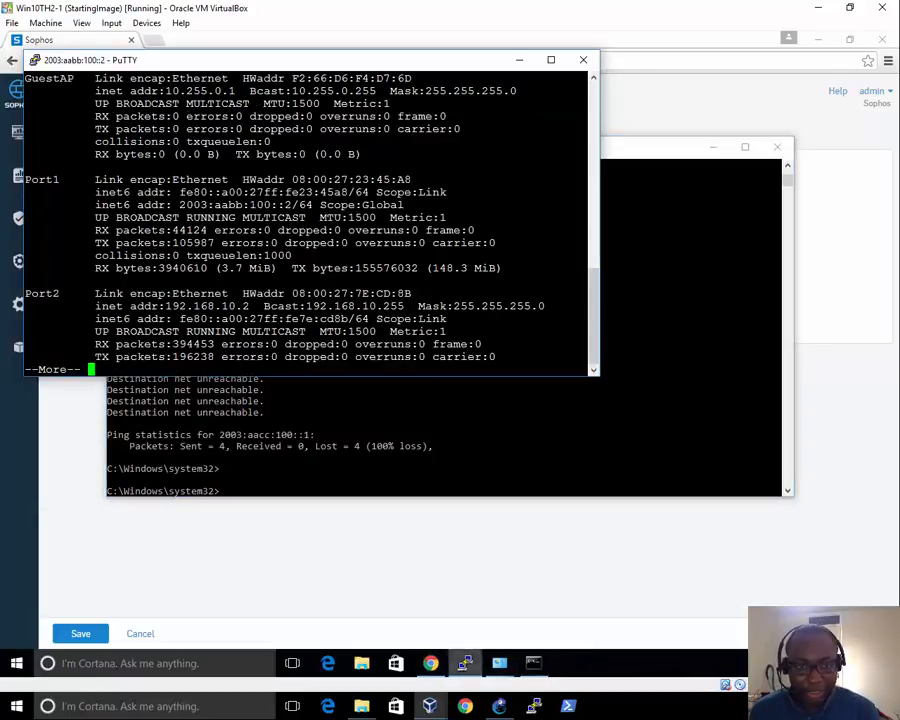
In a widened PuTTY window, list IPv6 routes with route -A inet6, showing 2003:aabb:100::/64 on Port1
key(q)
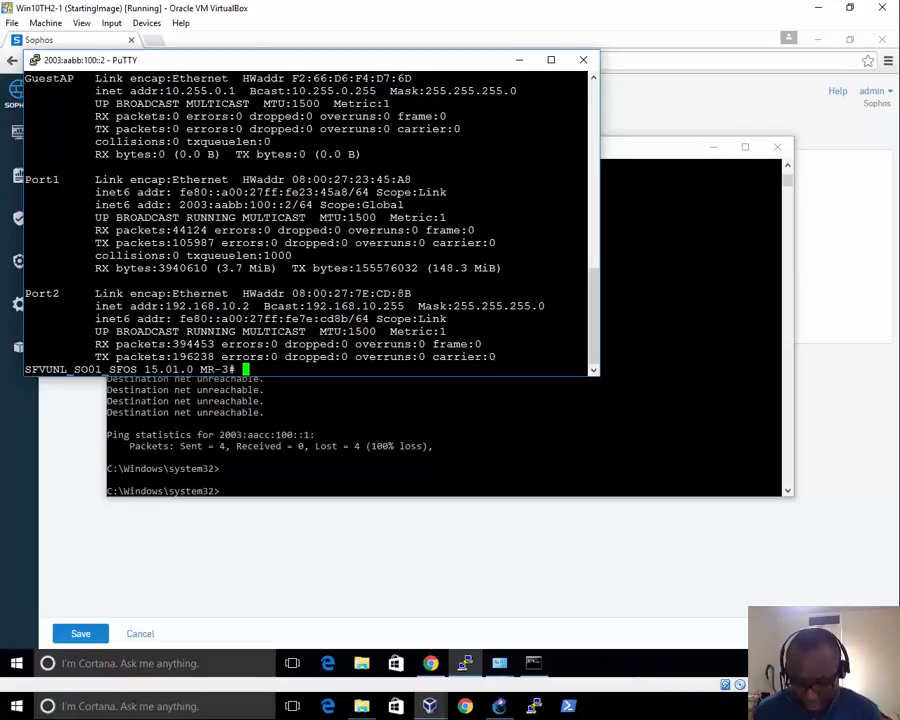
text(route )
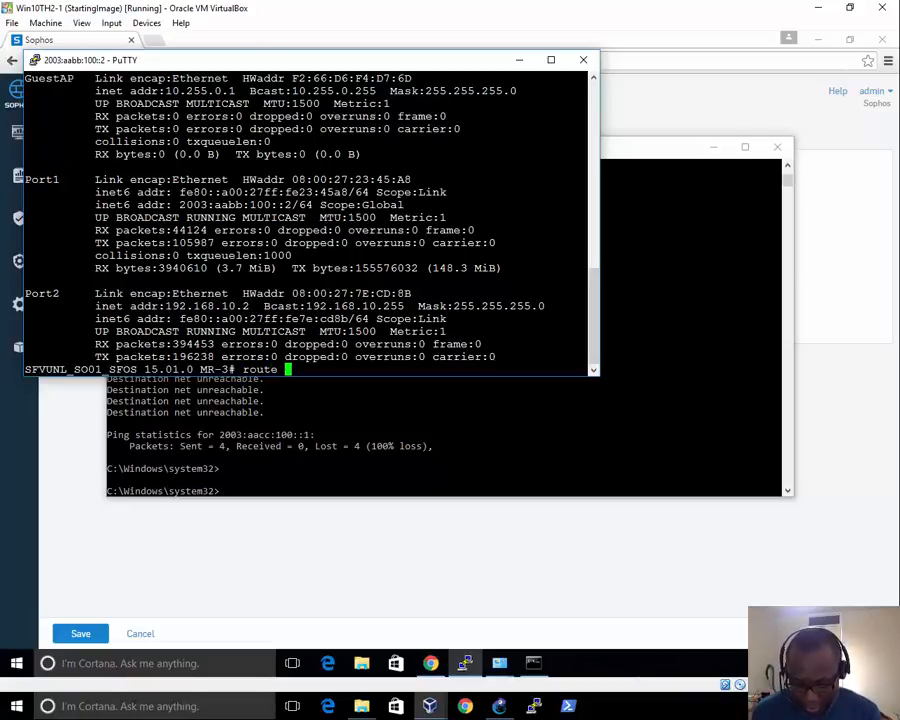
text(-A inet6)
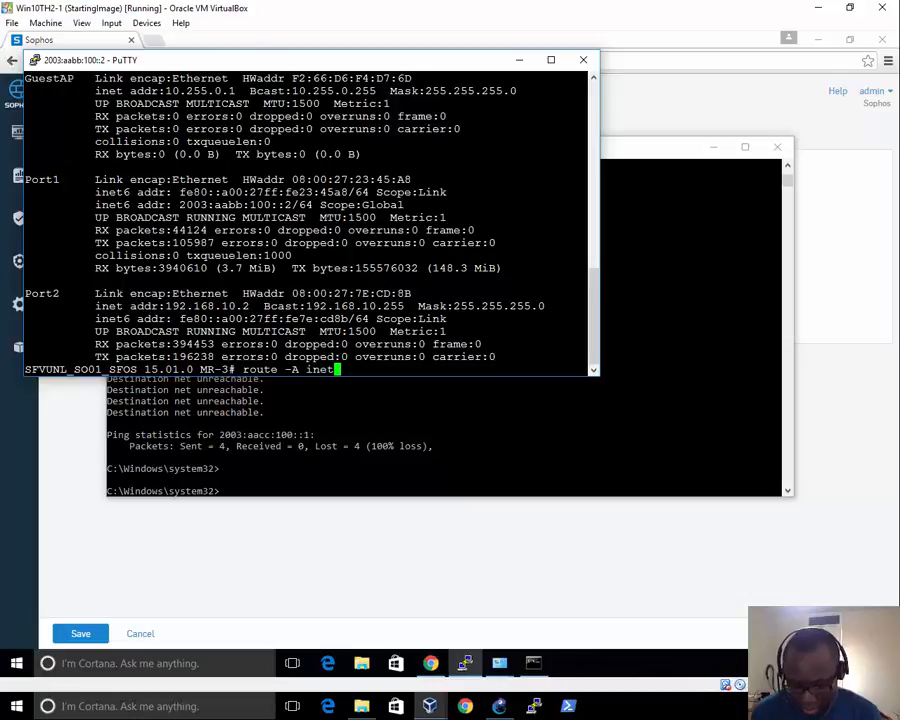
key(Return)
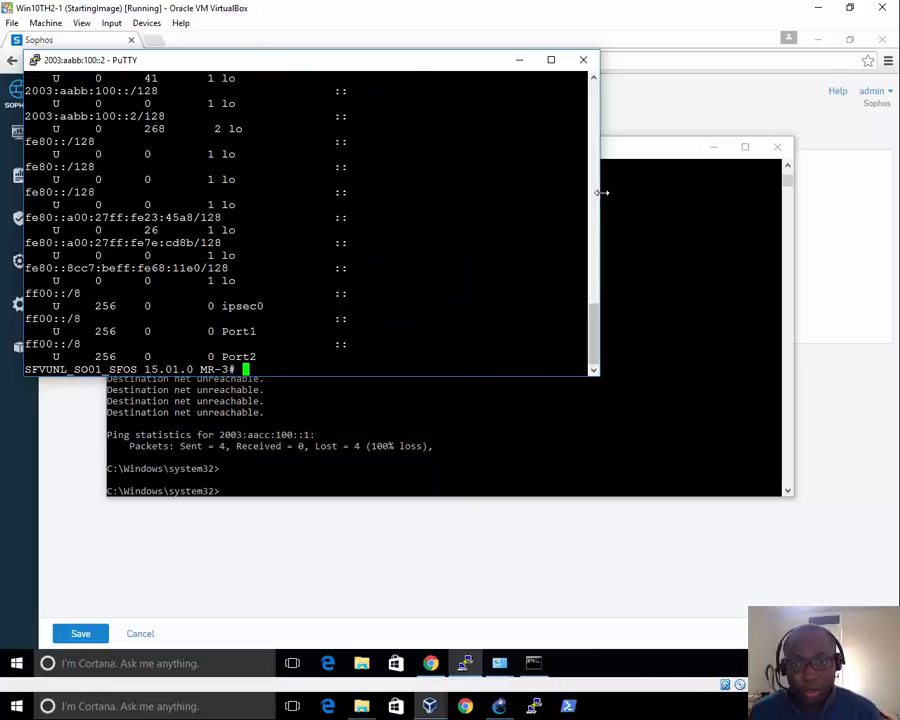
drag(598, 196, 889, 196)
drag(23, 215, 2, 215)
key(Up)
key(Return)
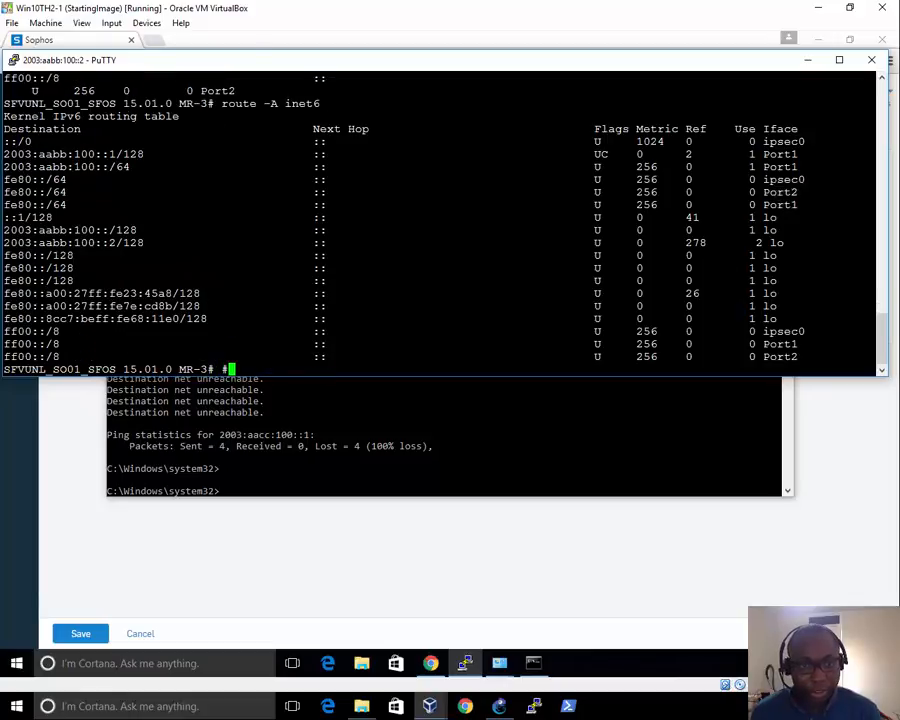
drag(18, 154, 822, 163)
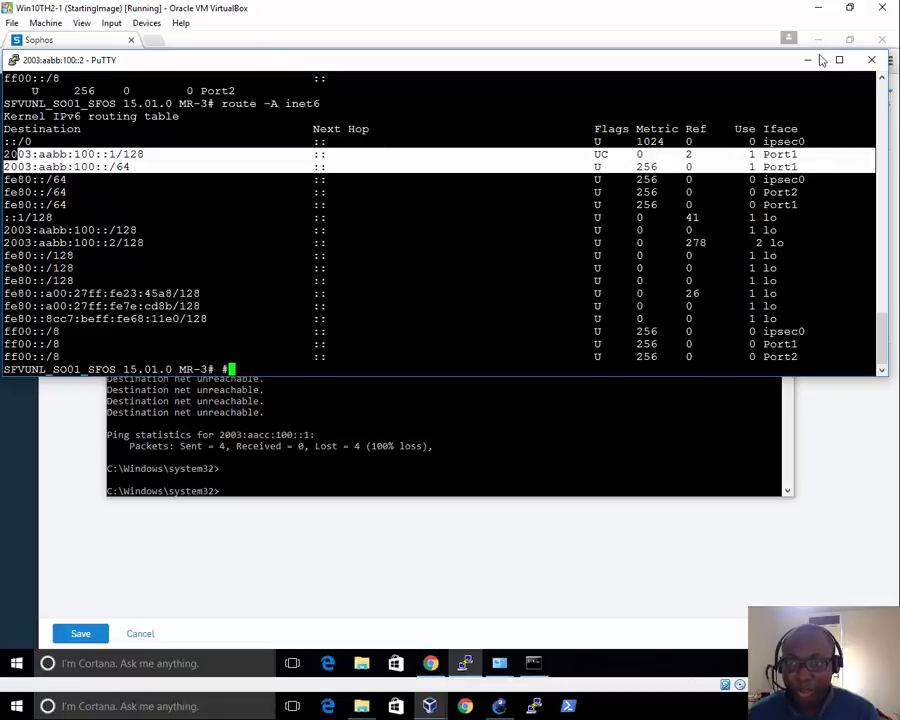
click(364, 583)
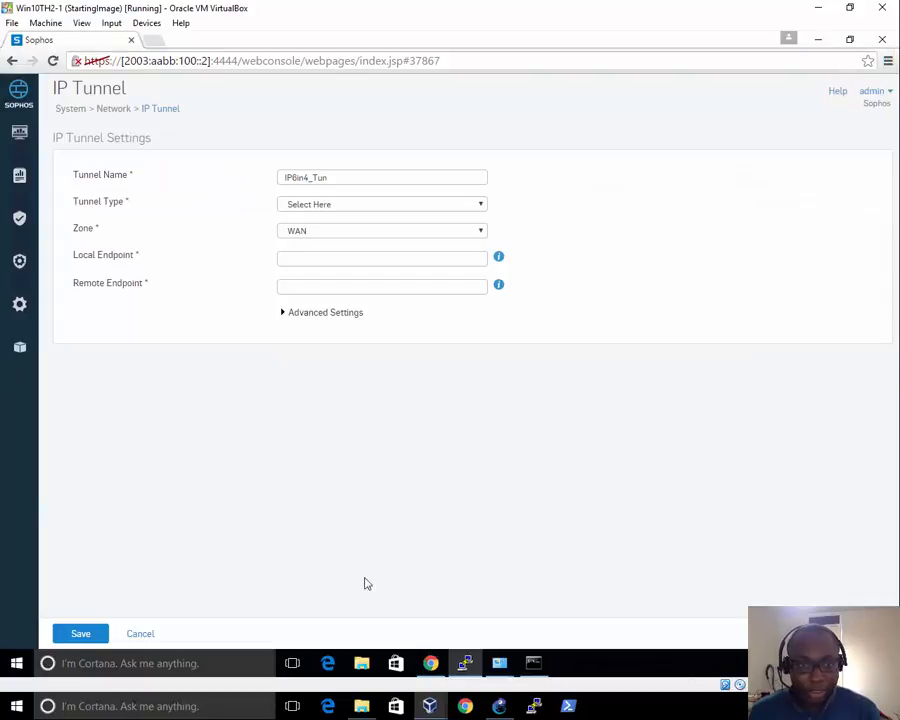
Set the tunnel type to 6in4 and select the Local Endpoint field
click(332, 208)
click(311, 229)
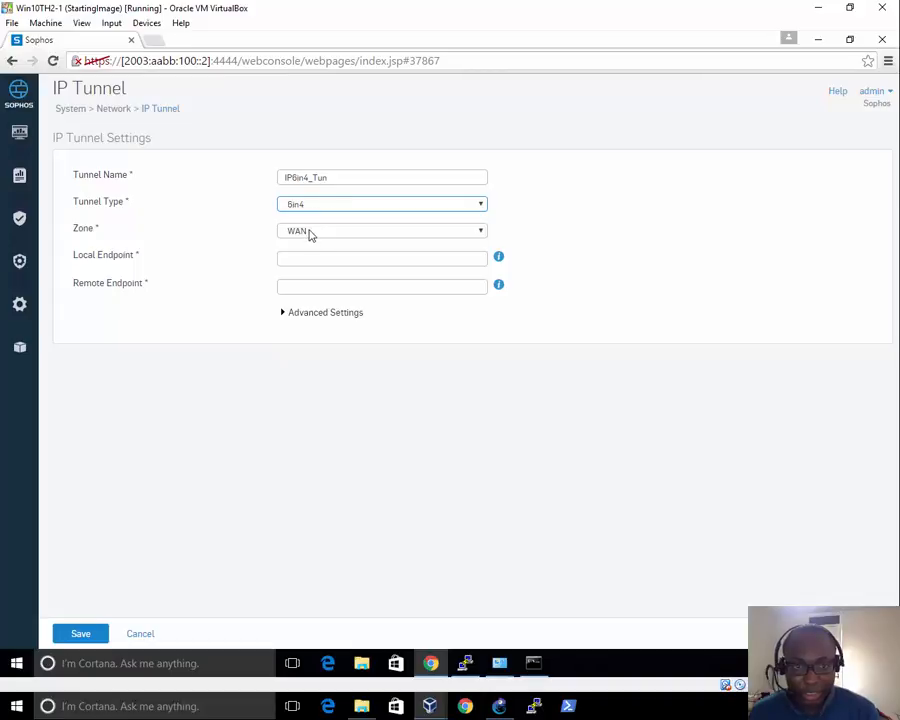
click(297, 259)
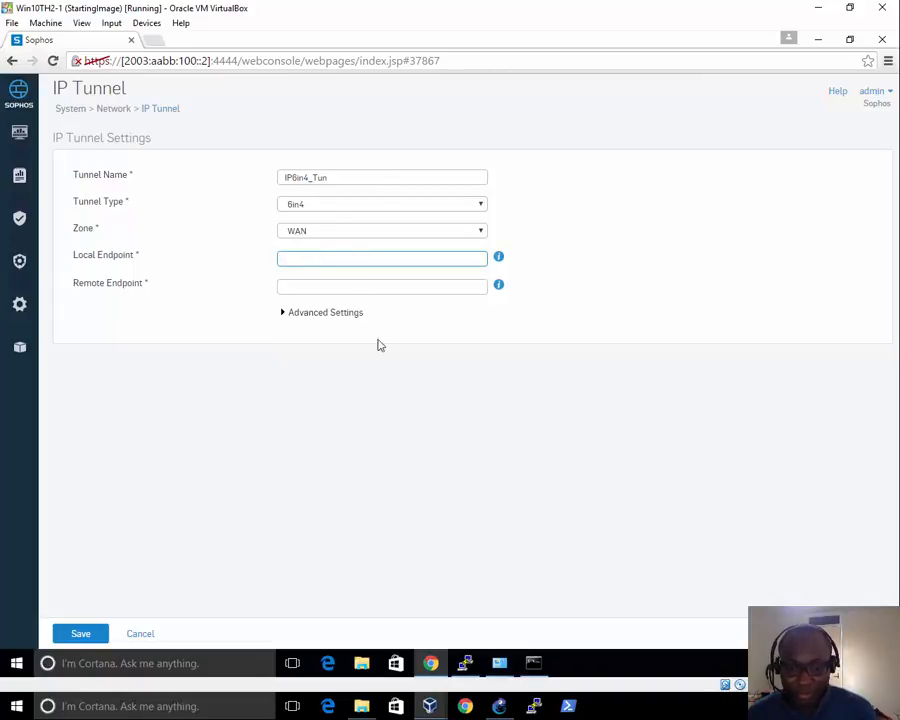
Review the GNS3 lab topology, then return to Win10TH2-1's tunnel form
mouse_move(430, 705)
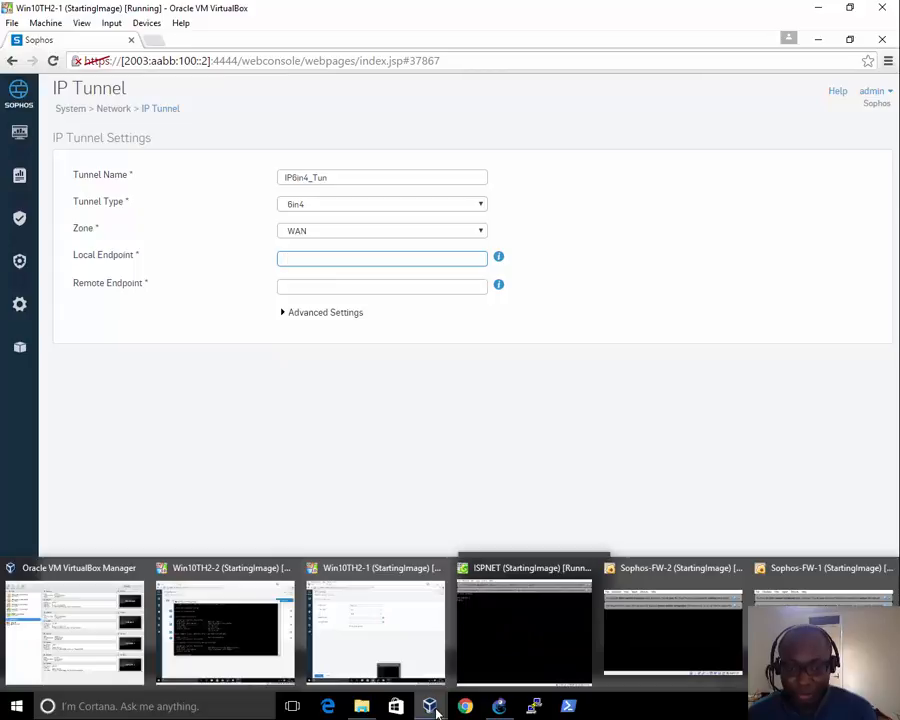
click(499, 706)
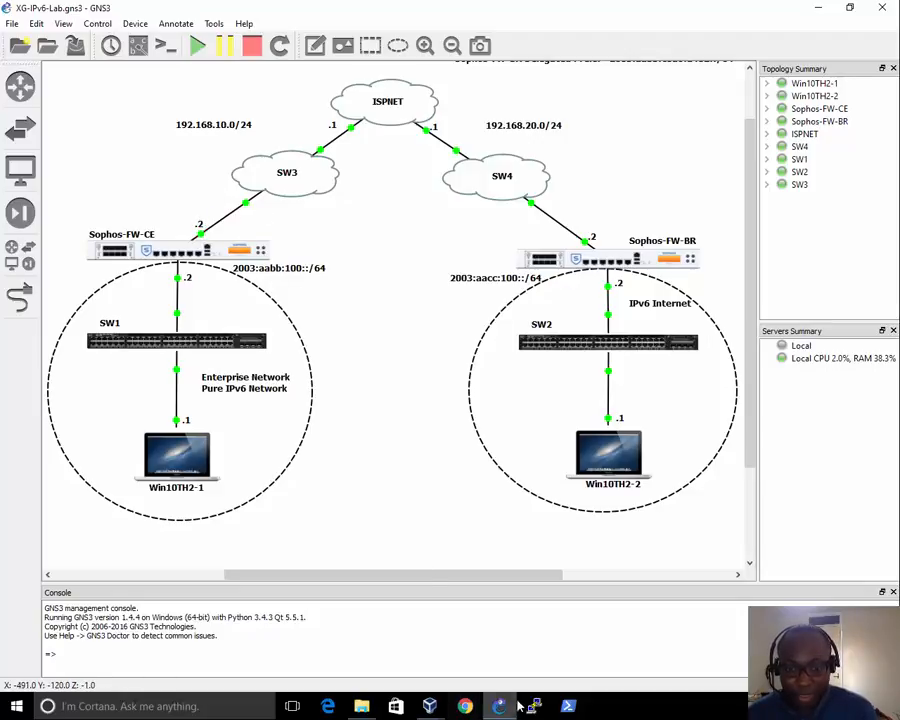
click(432, 706)
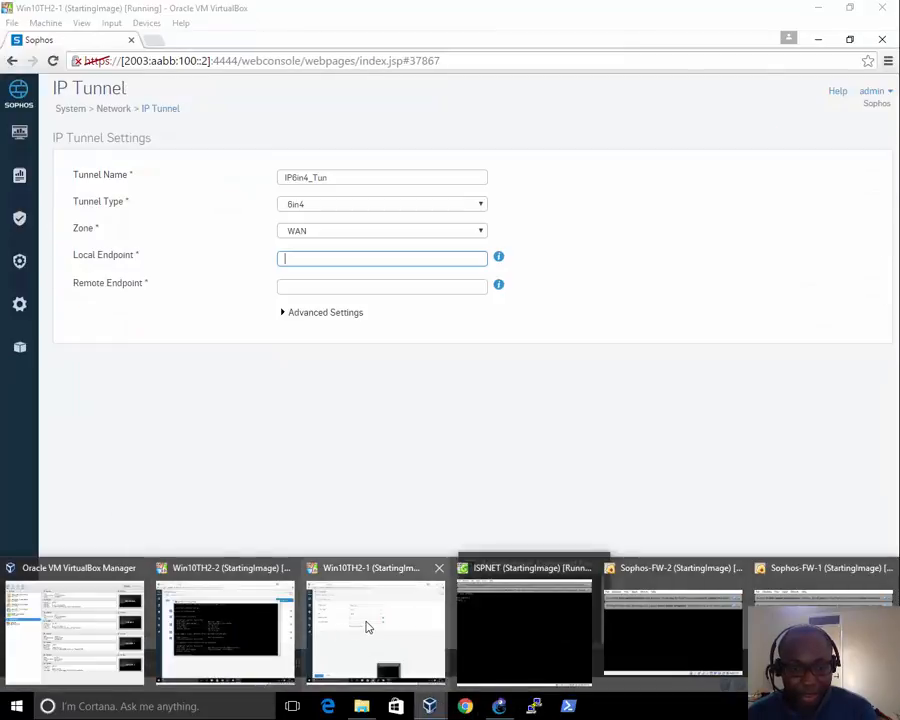
click(368, 629)
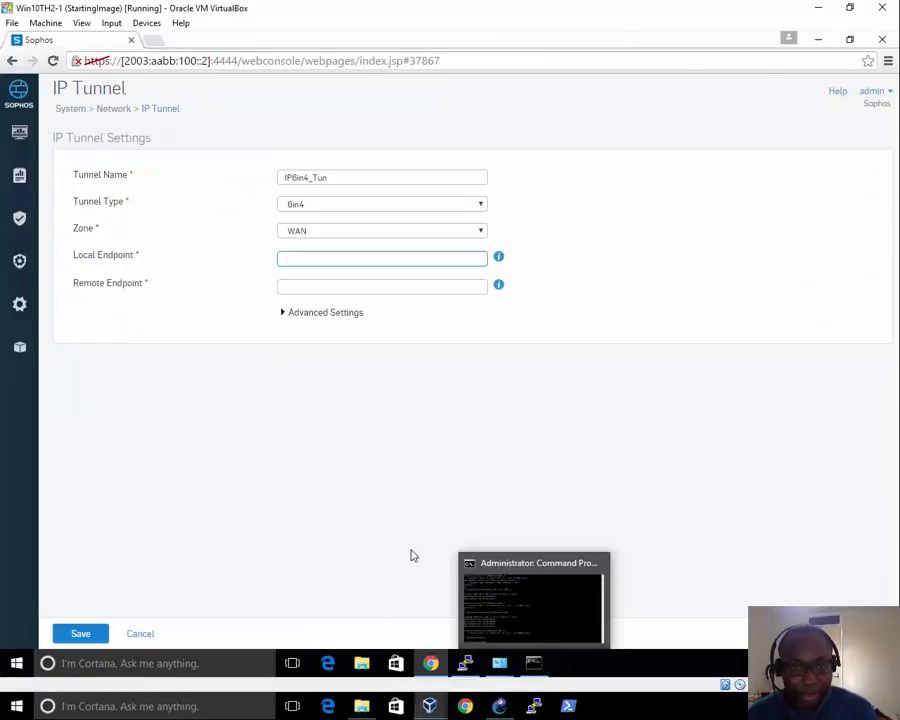
click(466, 663)
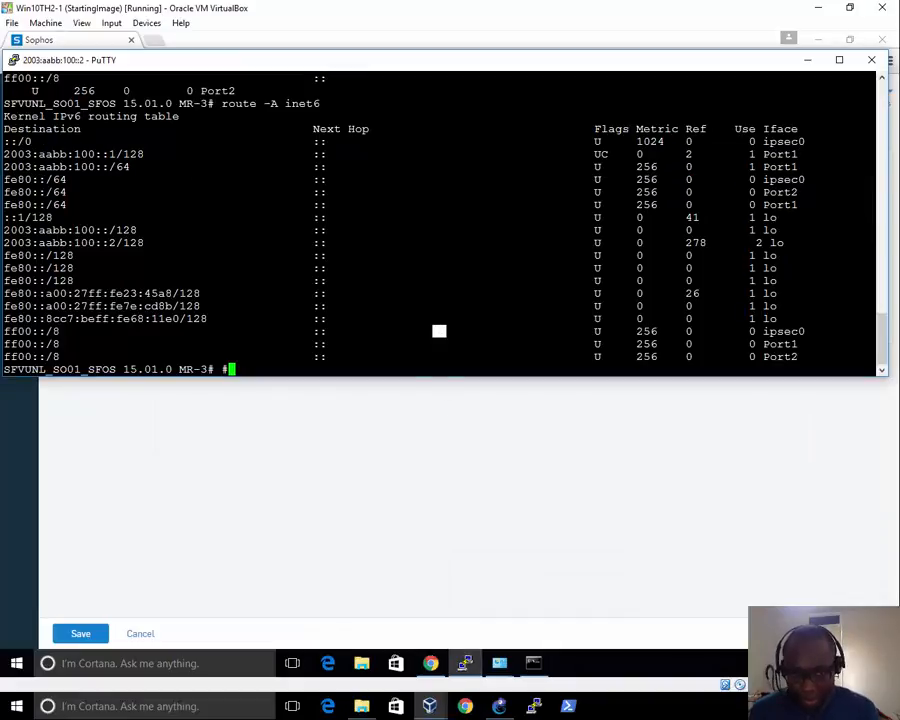
Copy Port2's address 192.168.10.2 from ifconfig | more into the tunnel's Local Endpoint
text(ifconfig | more)
key(Return)
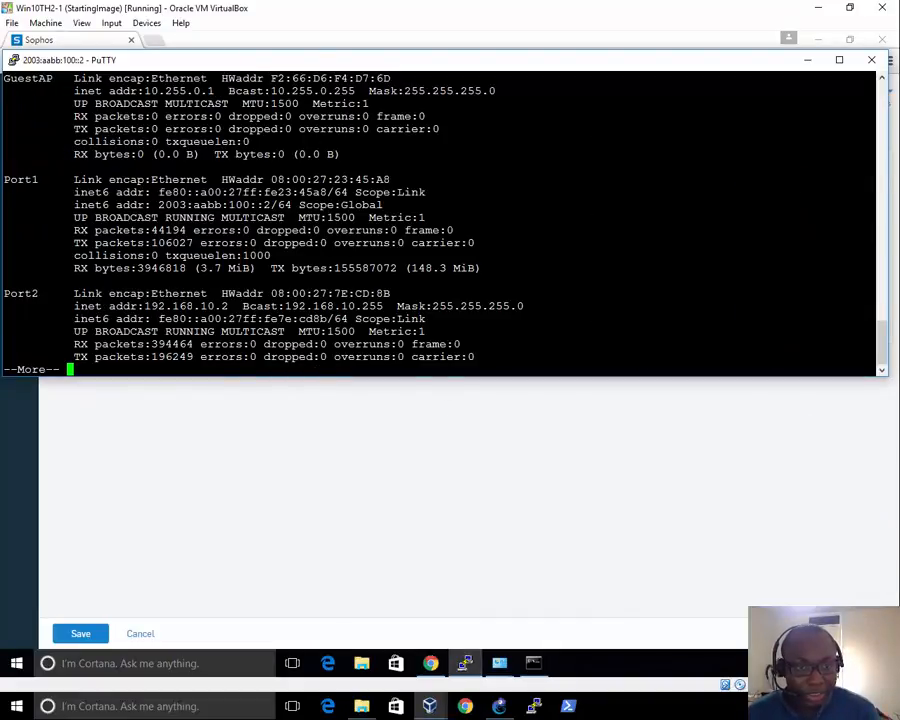
drag(236, 306, 146, 306)
key(ctrl+c)
key(Return)
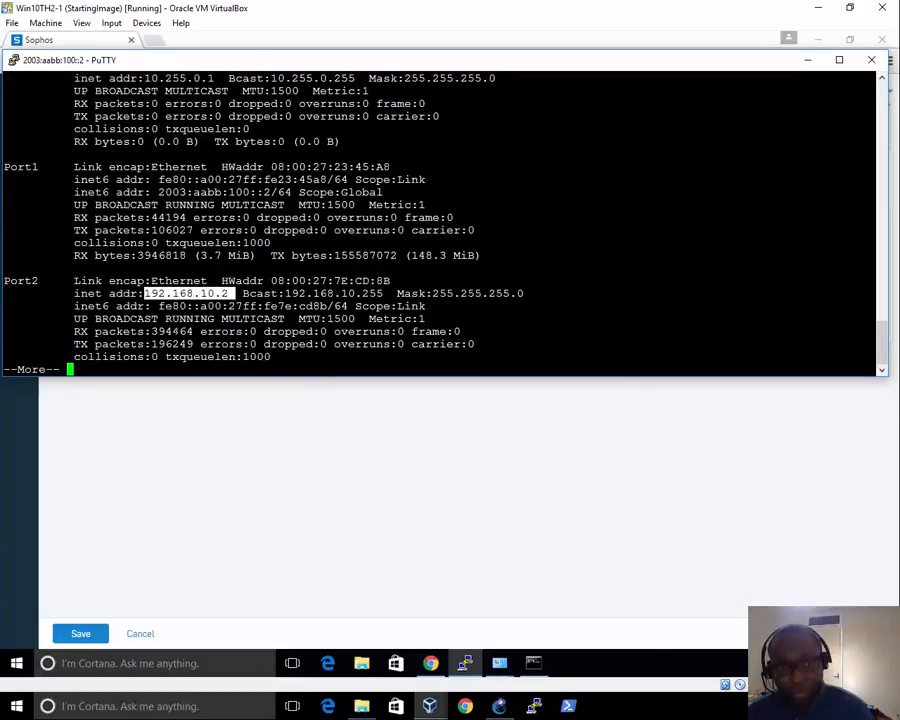
click(235, 449)
click(311, 260)
key(ctrl+v)
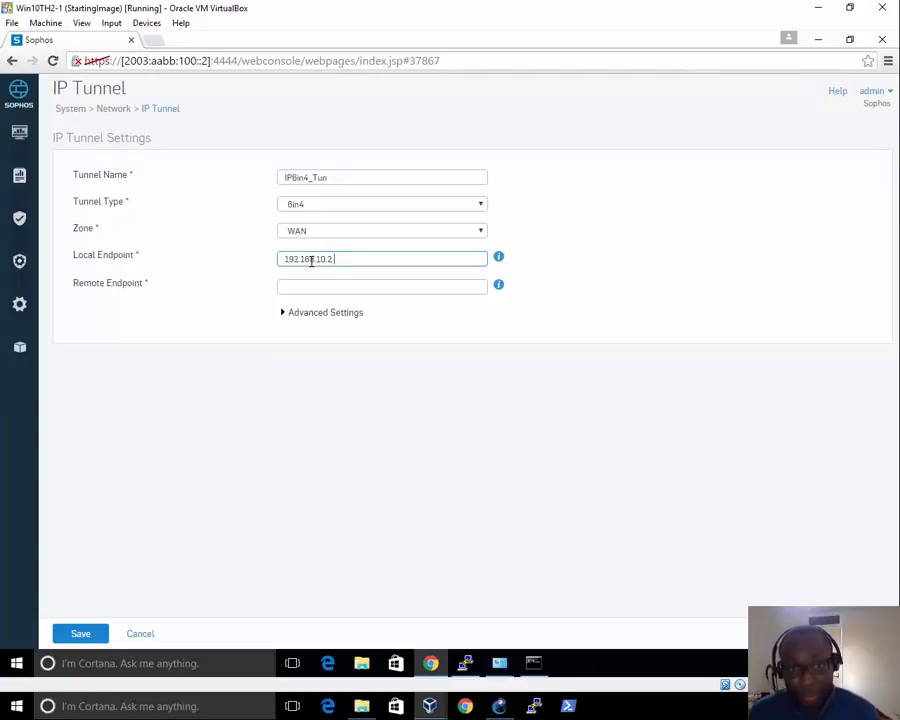
After checking the GNS3 topology, enter 192.168.20.2 as the tunnel's Remote Endpoint
click(355, 288)
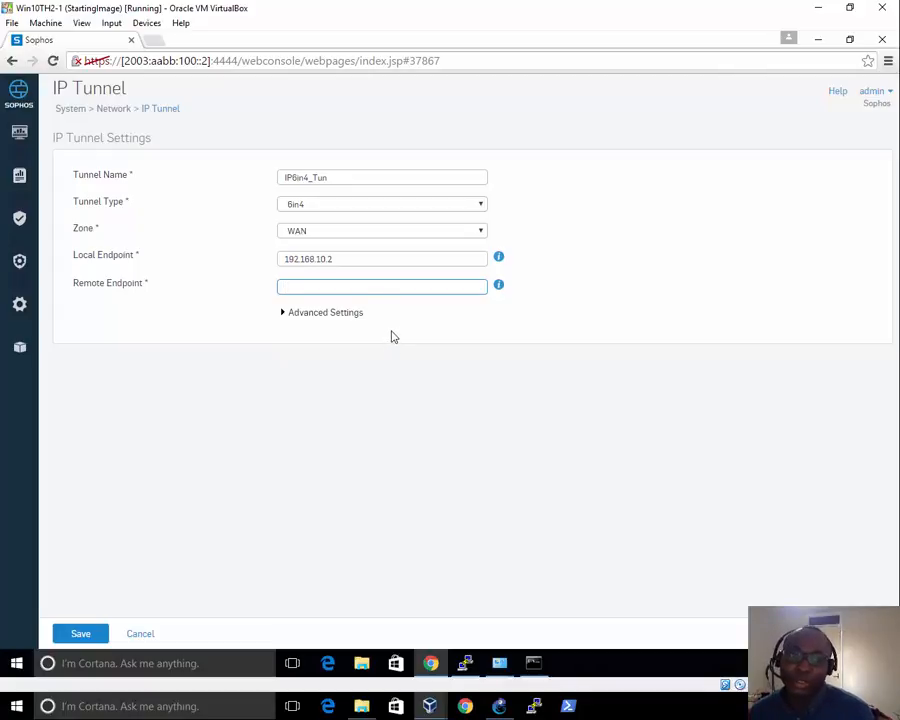
click(282, 313)
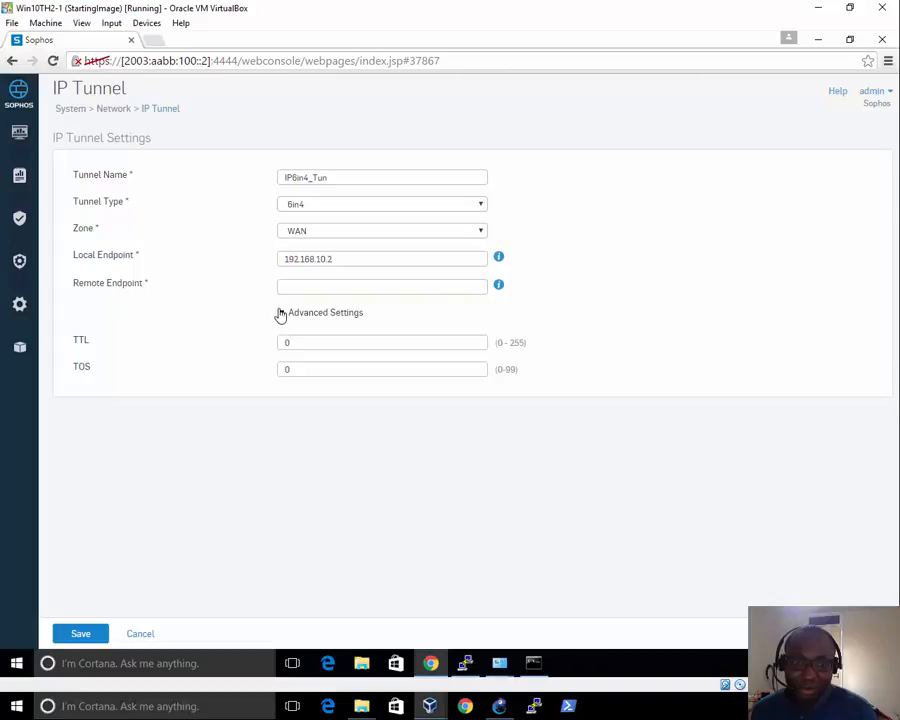
click(283, 313)
click(291, 288)
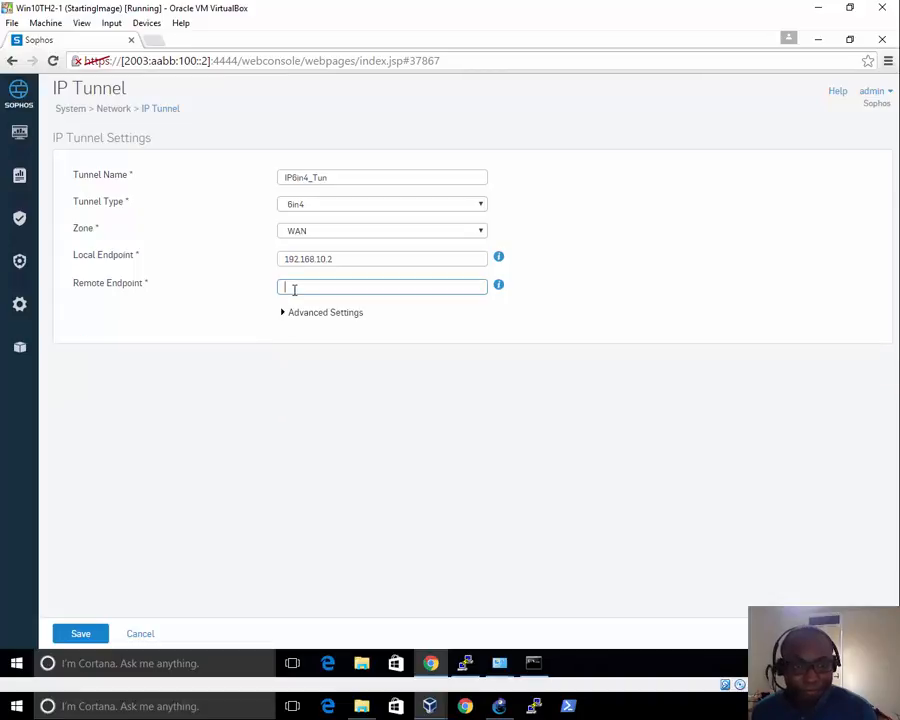
click(505, 709)
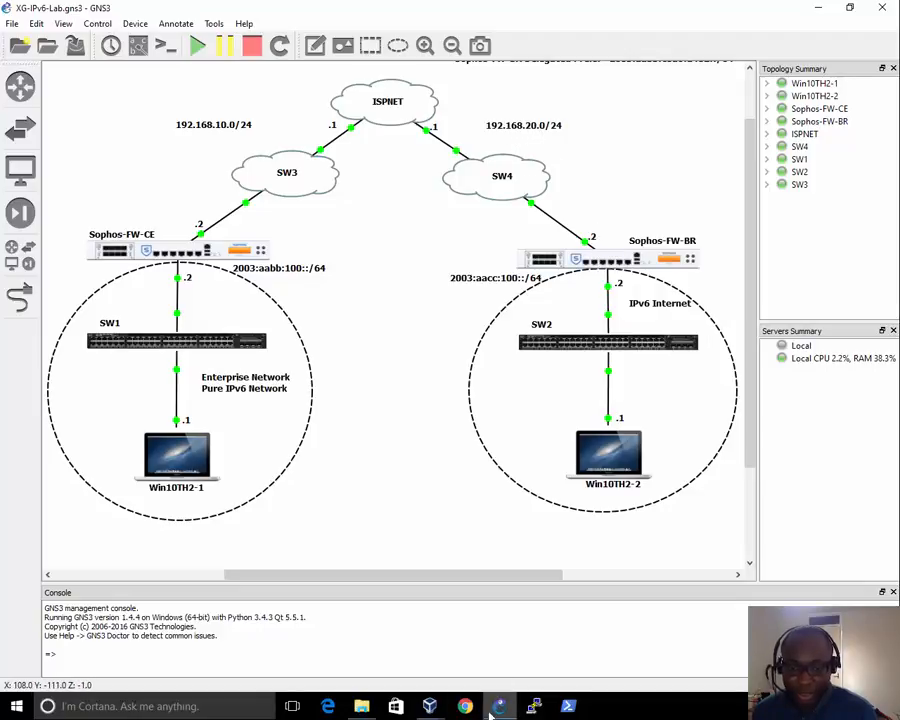
click(440, 708)
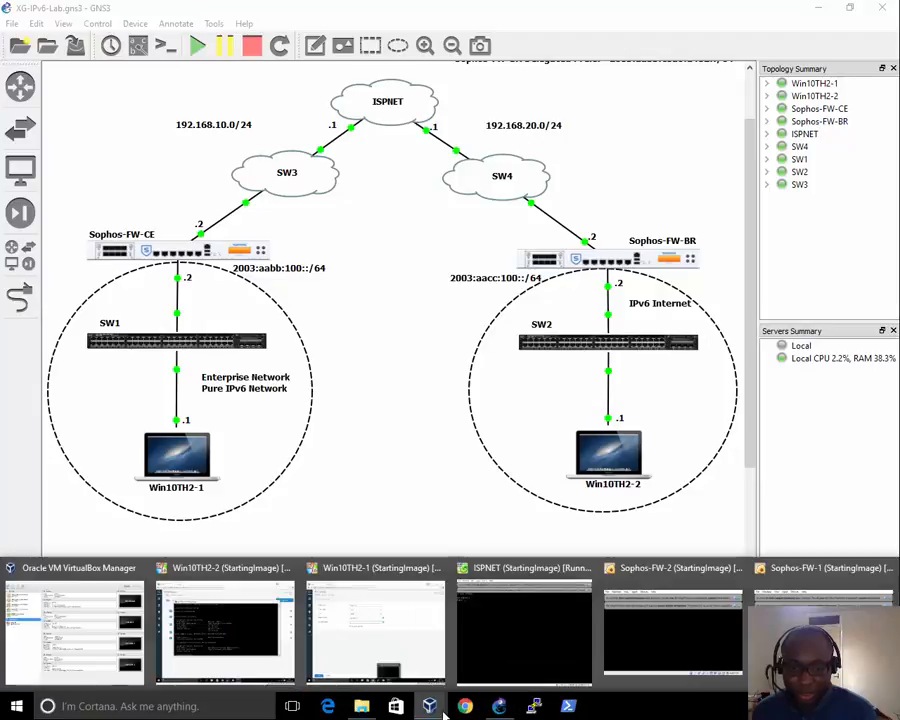
click(367, 622)
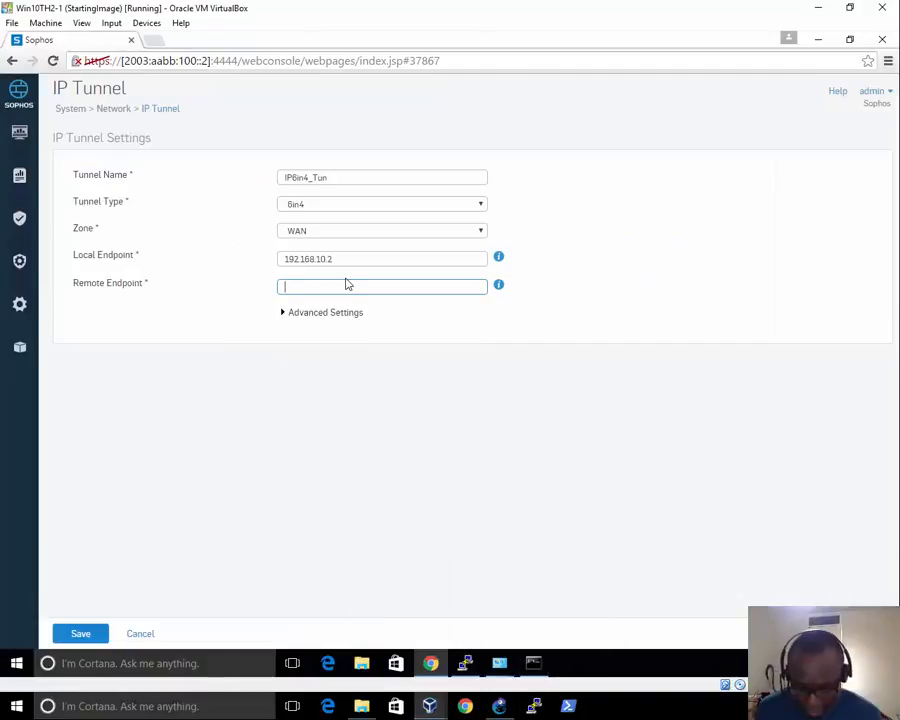
text(192.168.20.2)
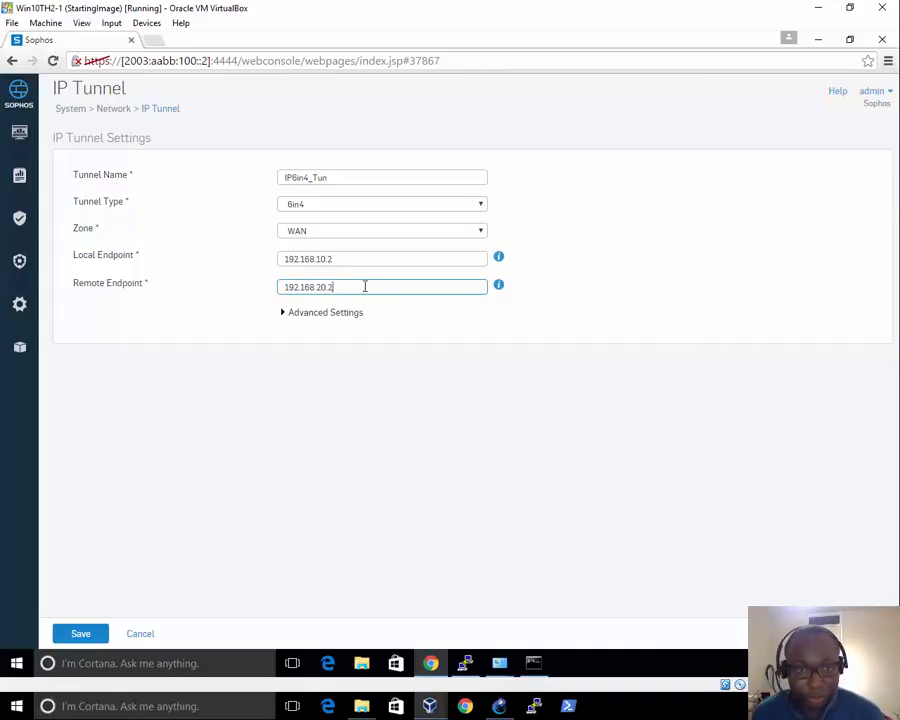
click(337, 386)
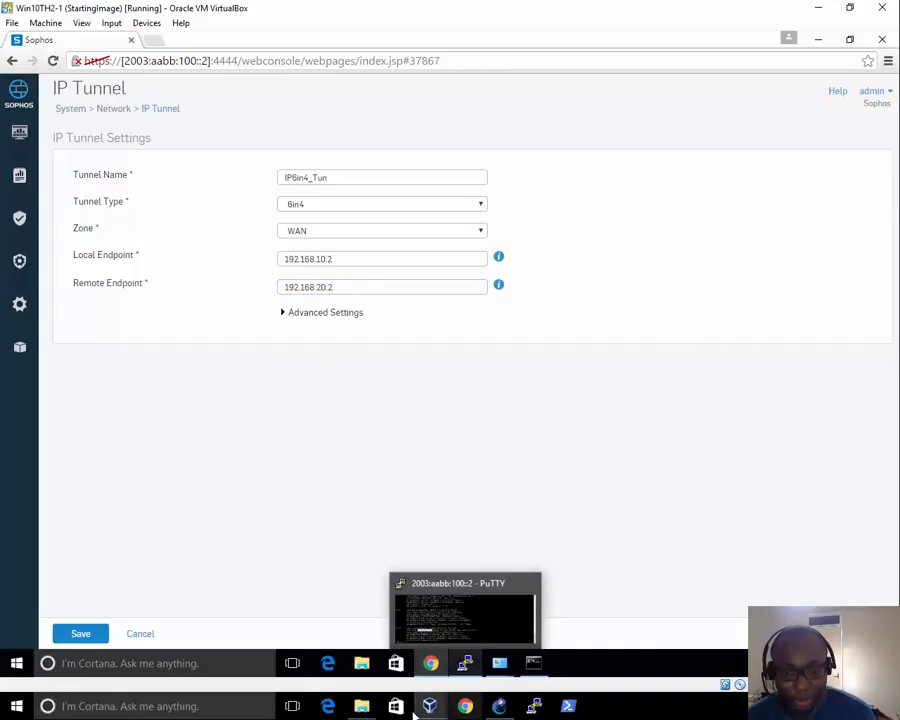
mouse_move(423, 704)
click(285, 635)
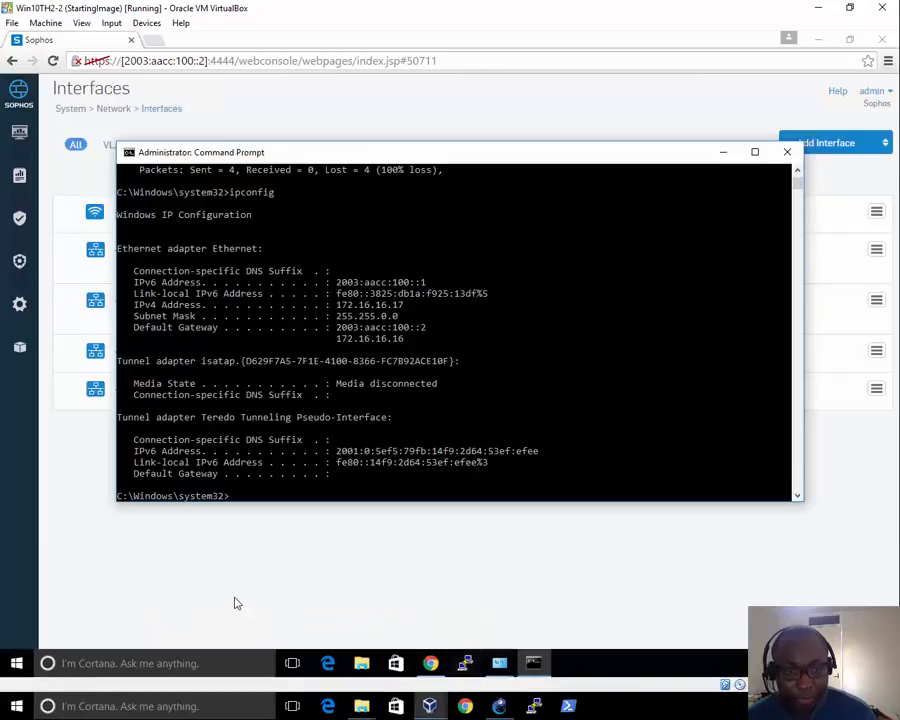
click(144, 560)
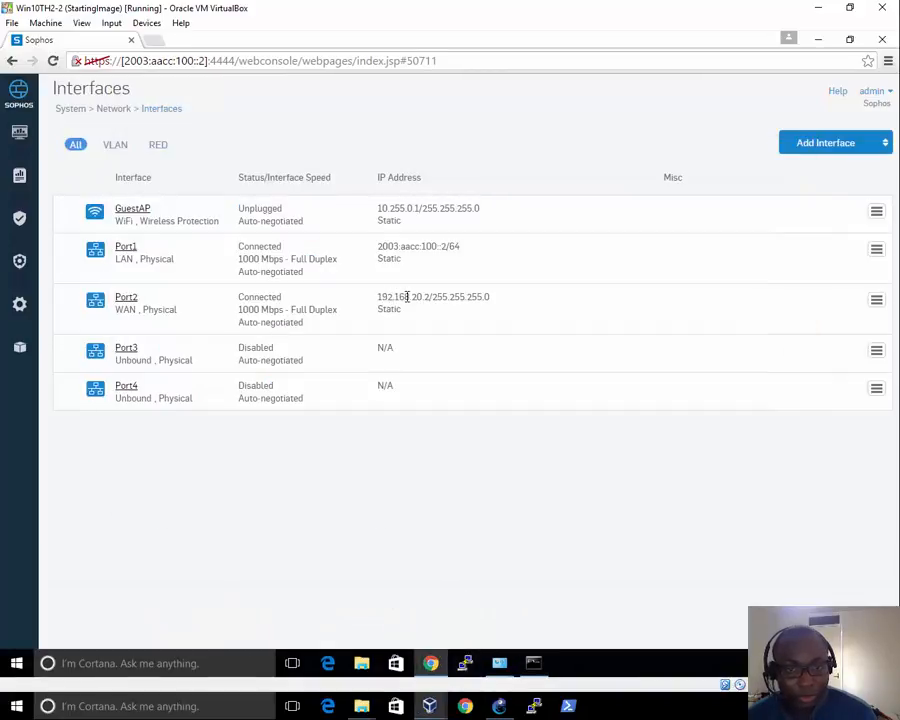
drag(428, 297, 377, 298)
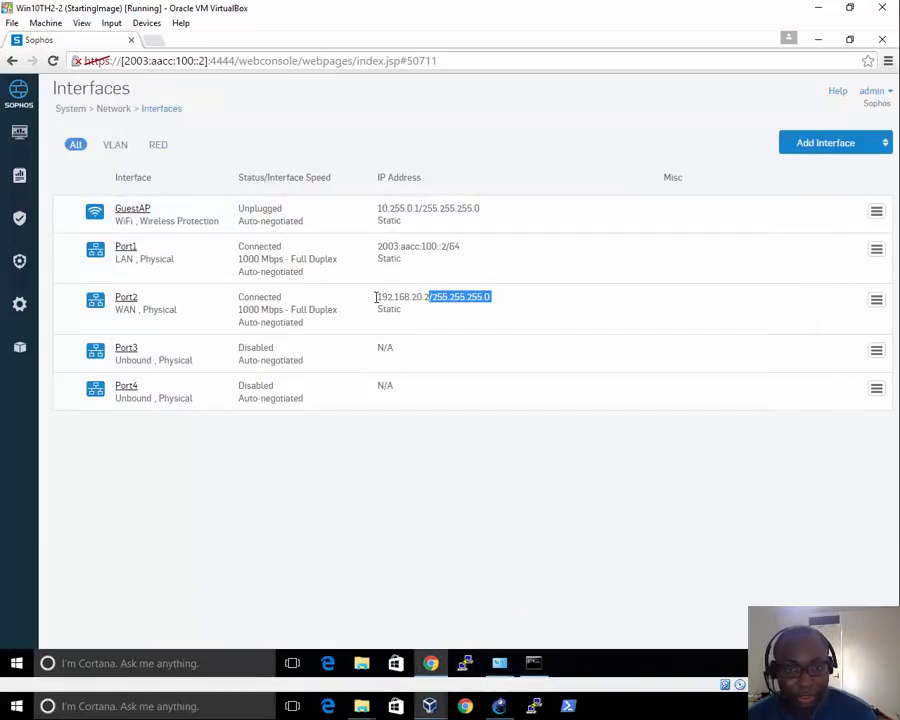
mouse_move(430, 706)
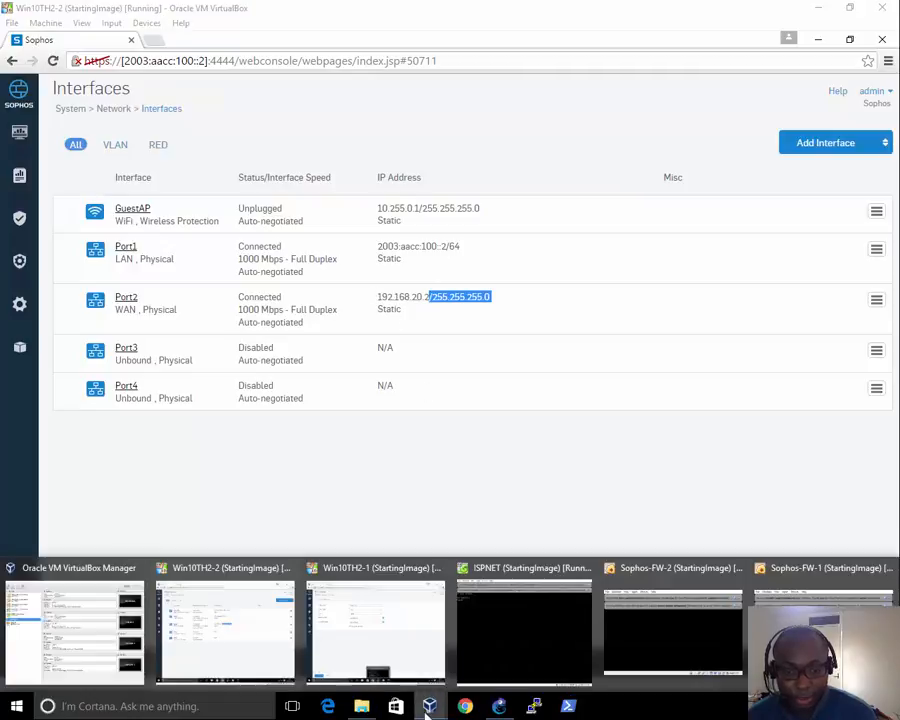
click(364, 624)
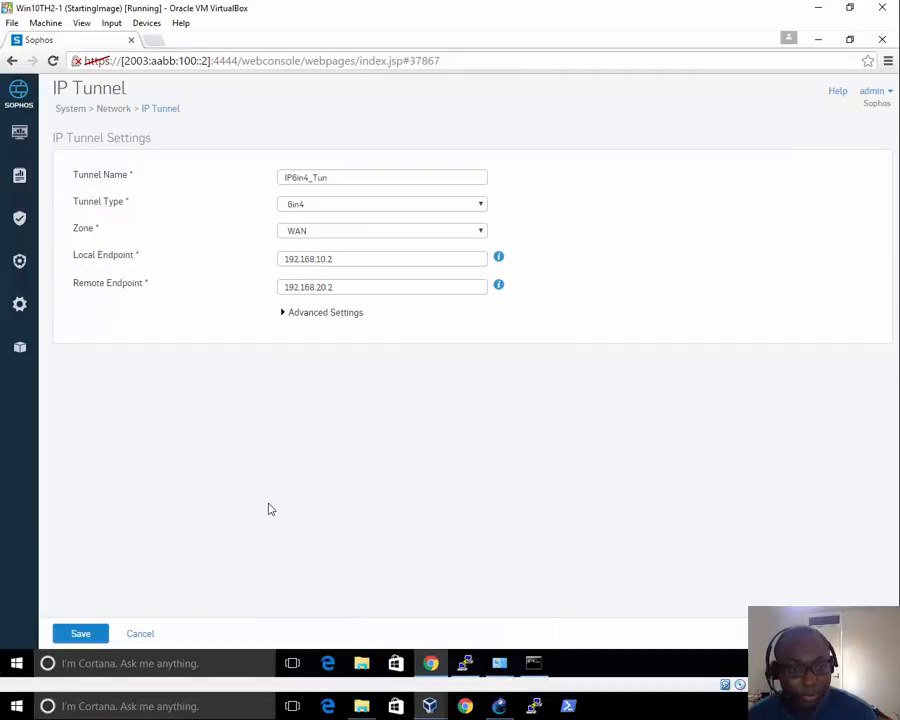
Save the IP6in4_Tun tunnel form, bringing up the Add Static Unicast Route prompt
click(82, 636)
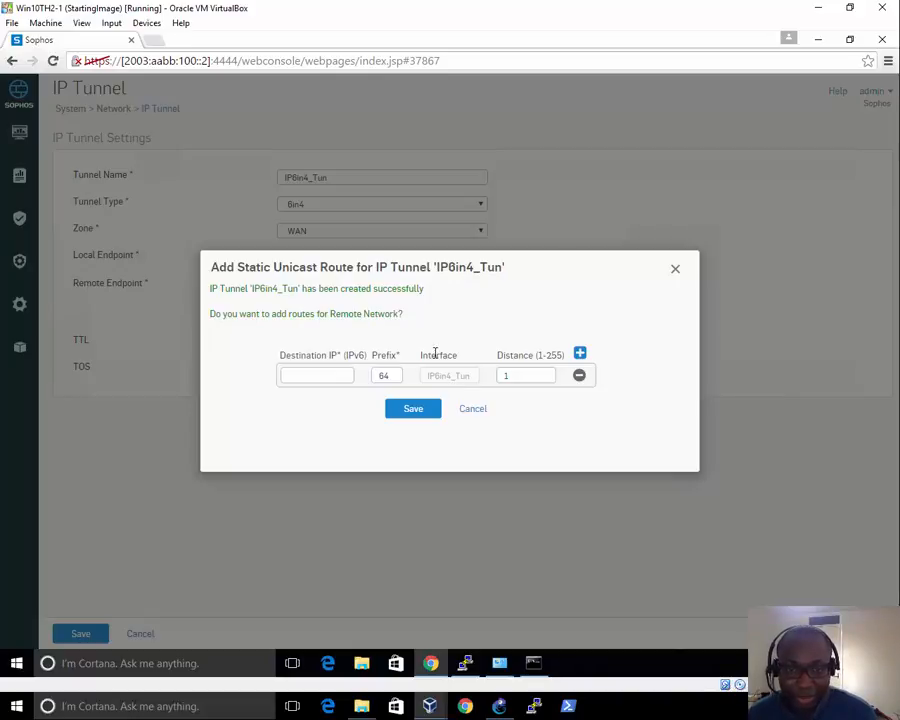
Switch to GNS3 and inspect the started Sophos-FW-CE node and its links
click(499, 710)
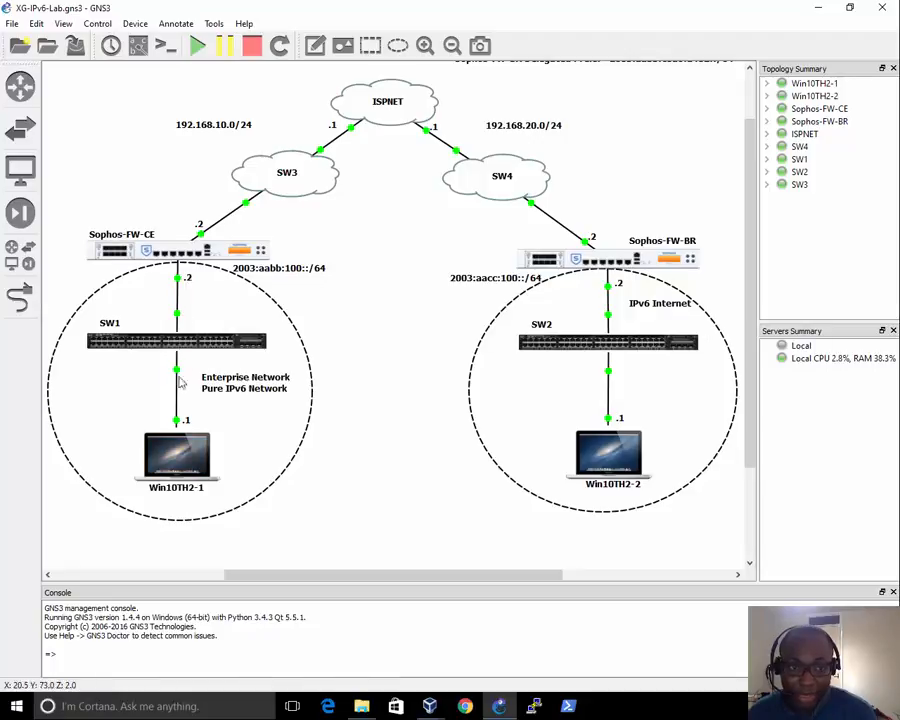
mouse_move(180, 262)
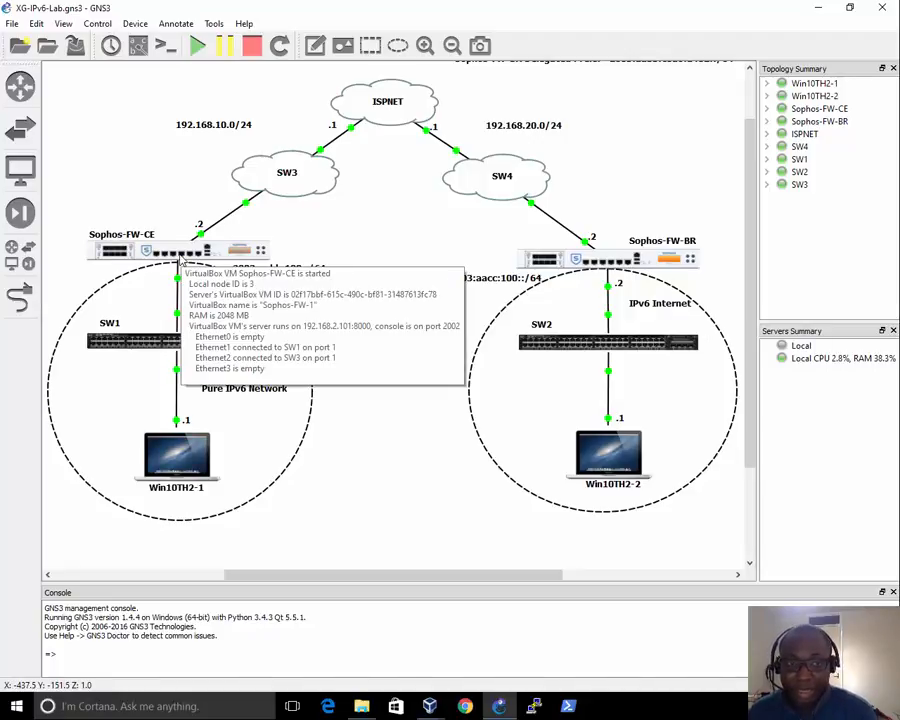